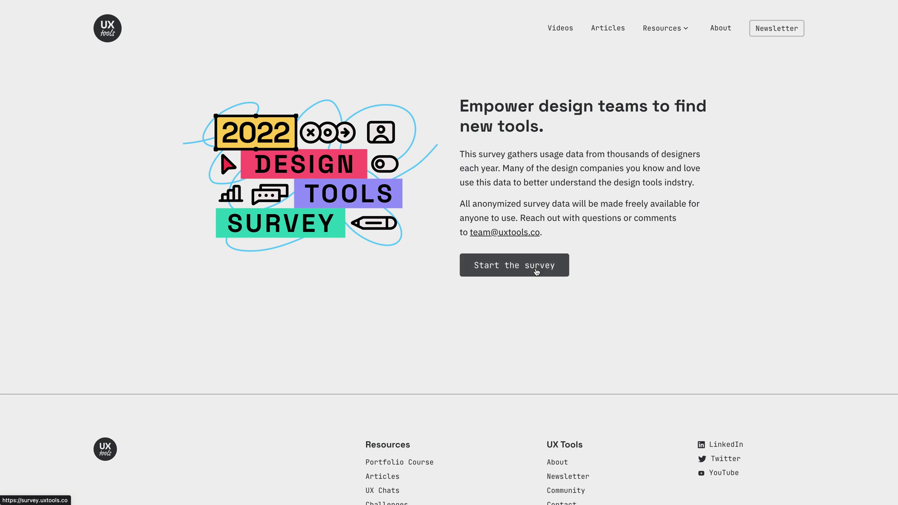
Start the 2022 Design Tools Survey and continue to the 'Let's talk about work' page
{"action": "left_click", "coordinate": [536, 265]}
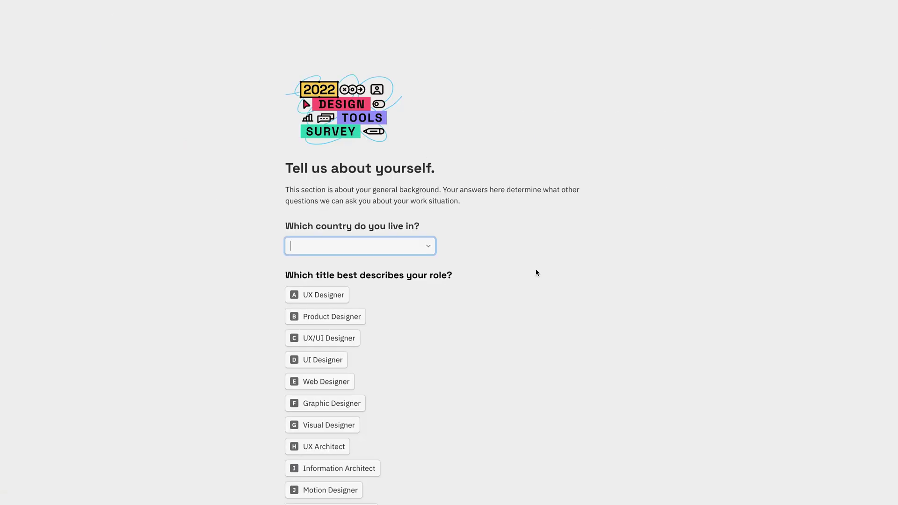
{"action": "scroll", "coordinate": [623, 294], "scroll_direction": "down", "scroll_amount": 8}
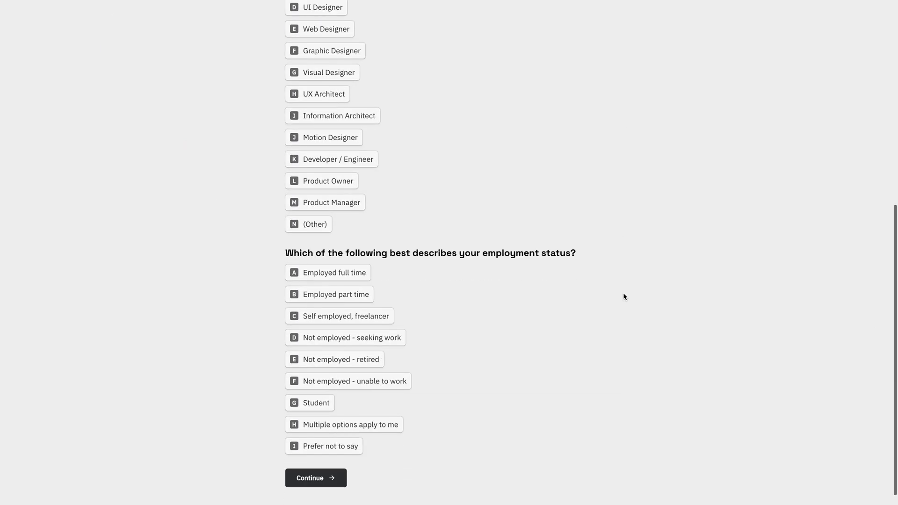
{"action": "left_click", "coordinate": [332, 464]}
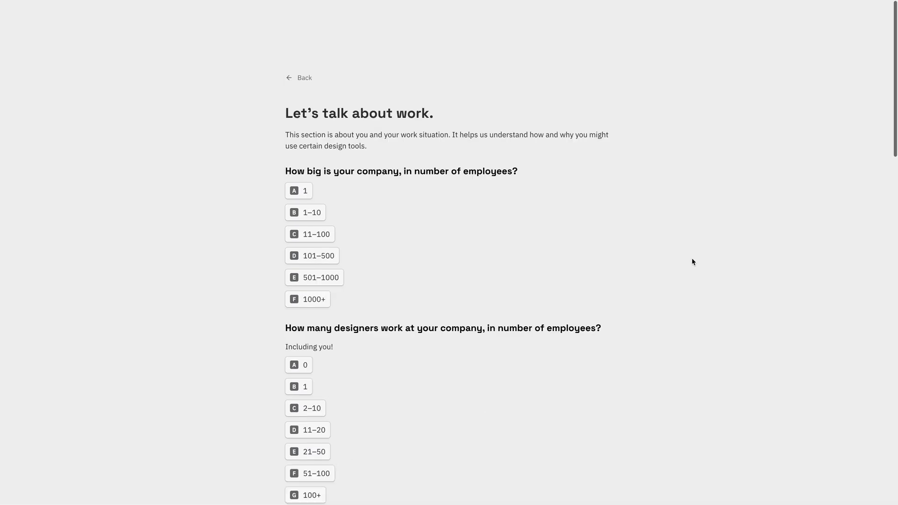
{"action": "scroll", "coordinate": [688, 262], "scroll_direction": "down", "scroll_amount": 9}
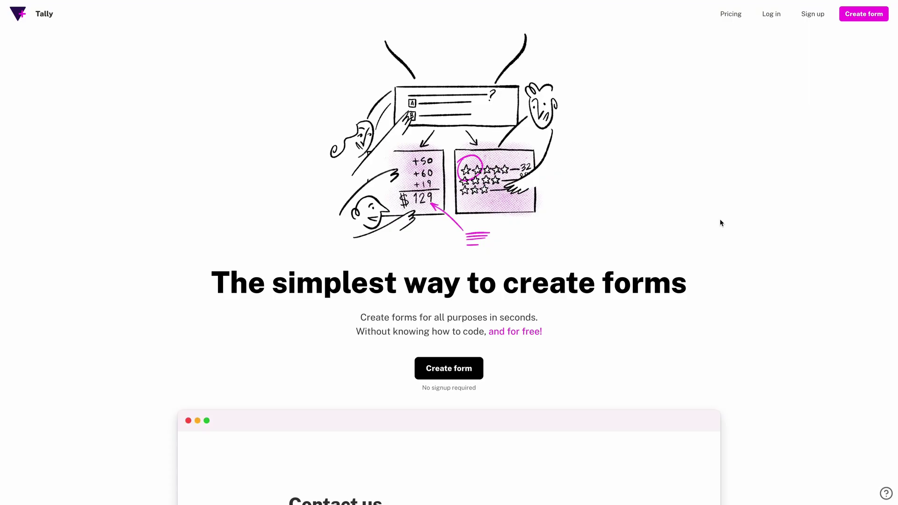
Scroll the Tally homepage past the features list and templates to 'Easily share or embed'
{"action": "scroll", "coordinate": [720, 222], "scroll_direction": "down", "scroll_amount": 4}
{"action": "scroll", "coordinate": [720, 223], "scroll_direction": "down", "scroll_amount": 4}
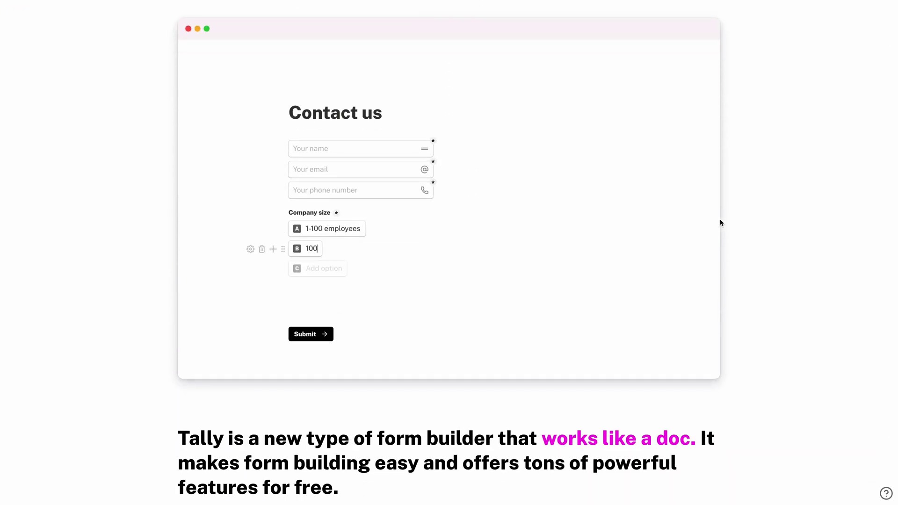
{"action": "scroll", "coordinate": [721, 222], "scroll_direction": "down", "scroll_amount": 8}
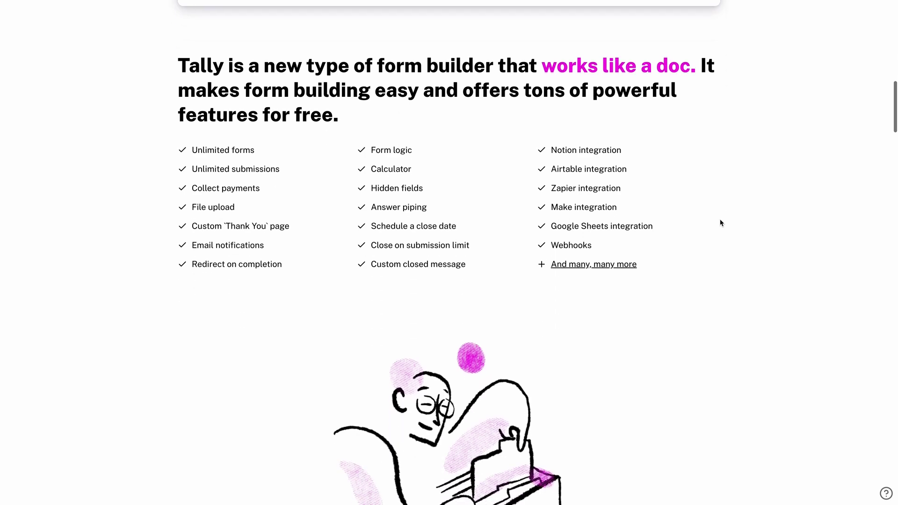
{"action": "scroll", "coordinate": [720, 223], "scroll_direction": "down", "scroll_amount": 12}
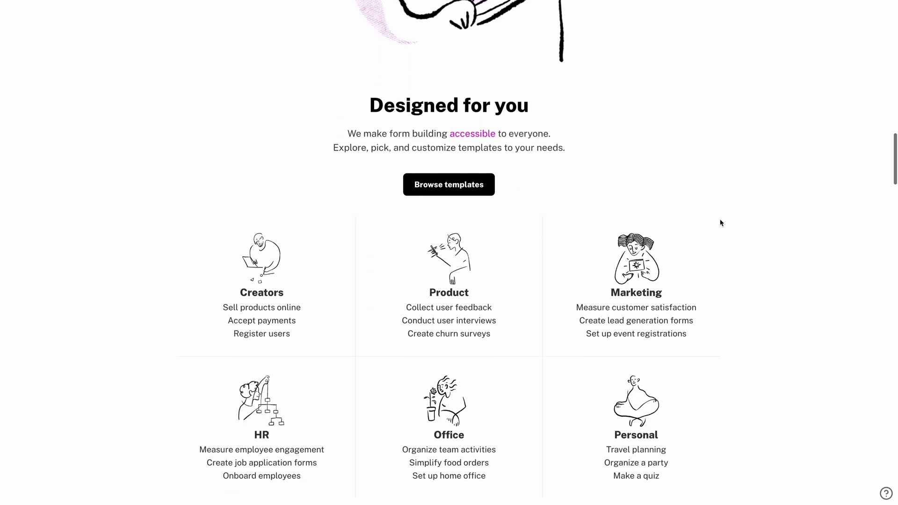
{"action": "scroll", "coordinate": [720, 222], "scroll_direction": "down", "scroll_amount": 10}
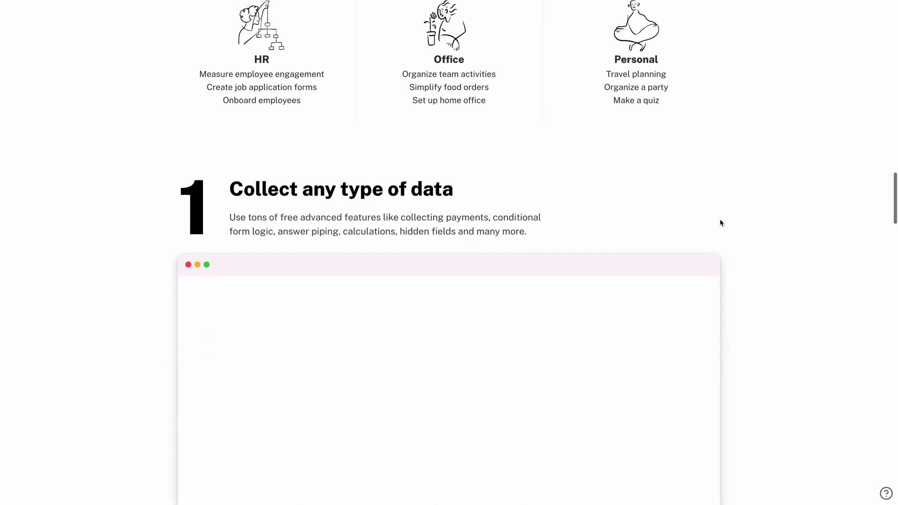
{"action": "scroll", "coordinate": [720, 223], "scroll_direction": "down", "scroll_amount": 10}
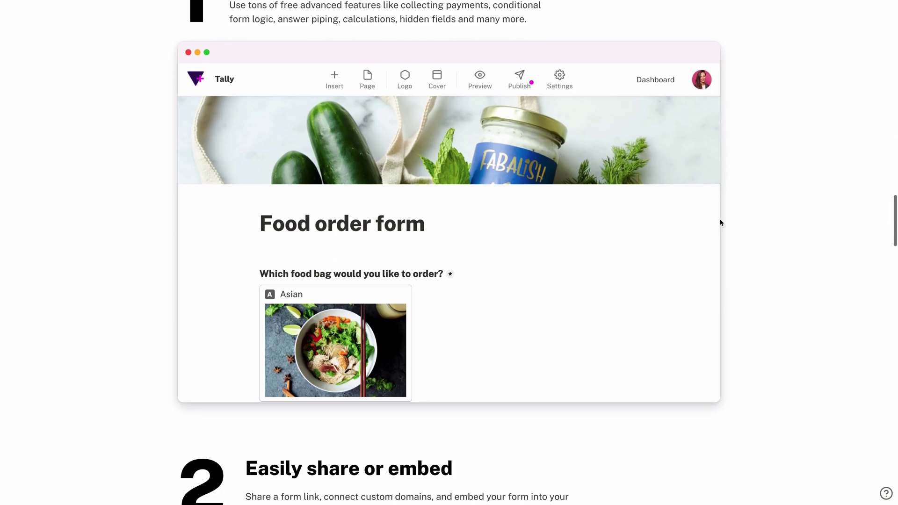
{"action": "scroll", "coordinate": [720, 223], "scroll_direction": "down", "scroll_amount": 7}
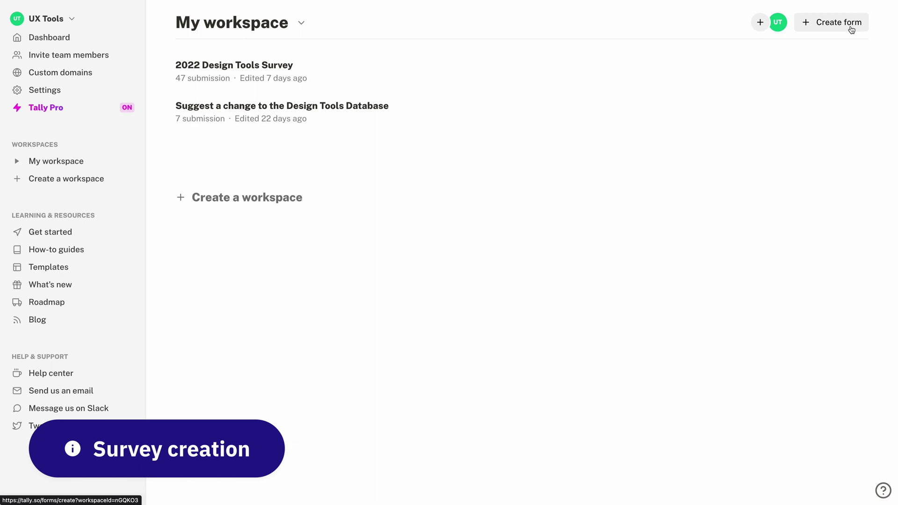
Create a new blank form after browsing the template gallery, and start typing its title
{"action": "left_click", "coordinate": [851, 29]}
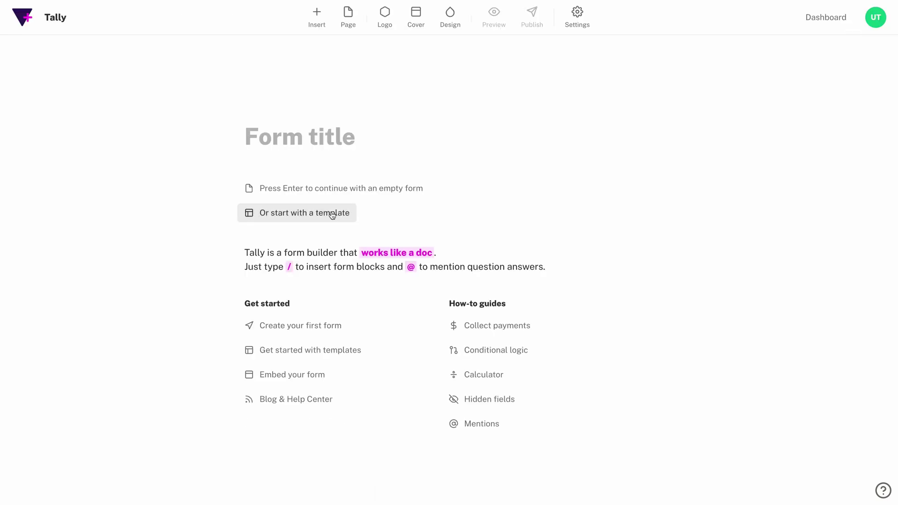
{"action": "left_click", "coordinate": [331, 213]}
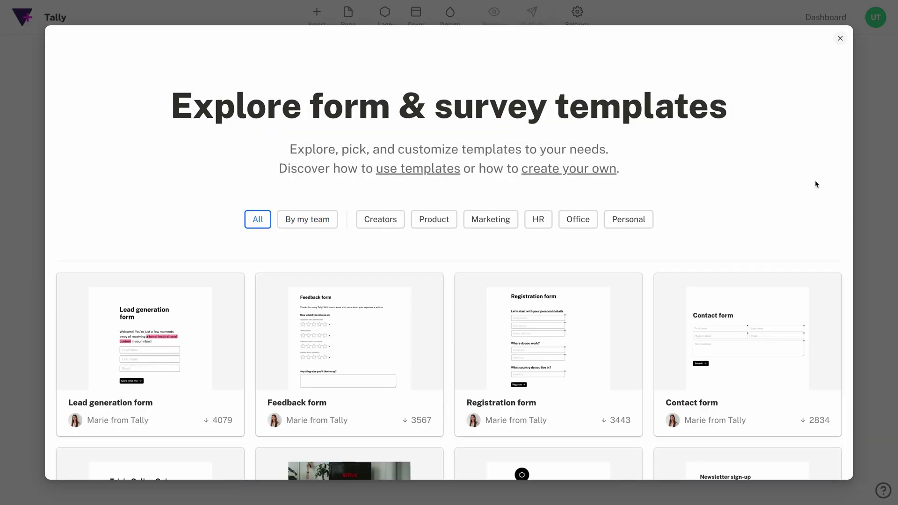
{"action": "scroll", "coordinate": [758, 186], "scroll_direction": "down", "scroll_amount": 9}
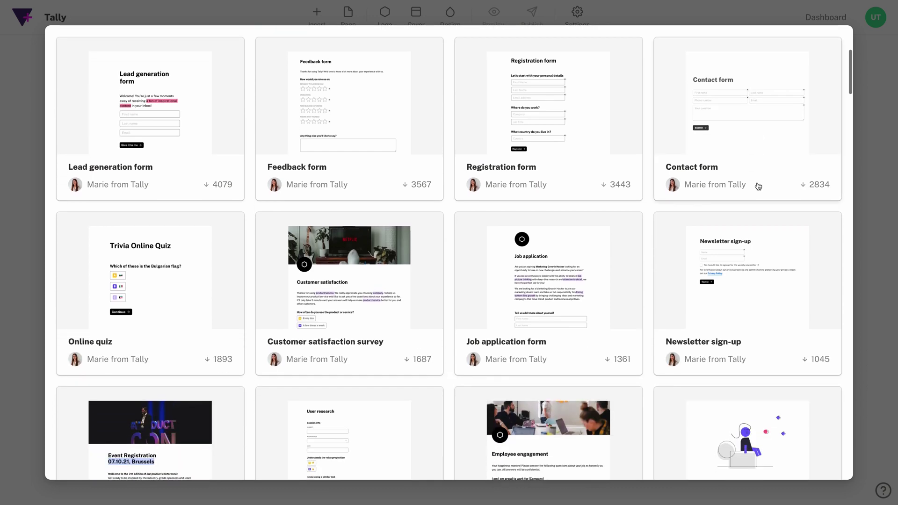
{"action": "scroll", "coordinate": [758, 186], "scroll_direction": "down", "scroll_amount": 8}
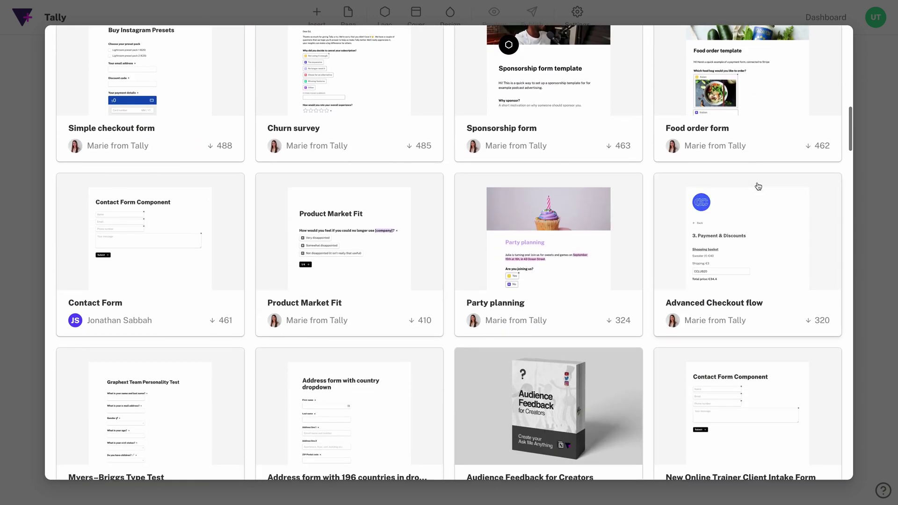
{"action": "scroll", "coordinate": [758, 186], "scroll_direction": "down", "scroll_amount": 5}
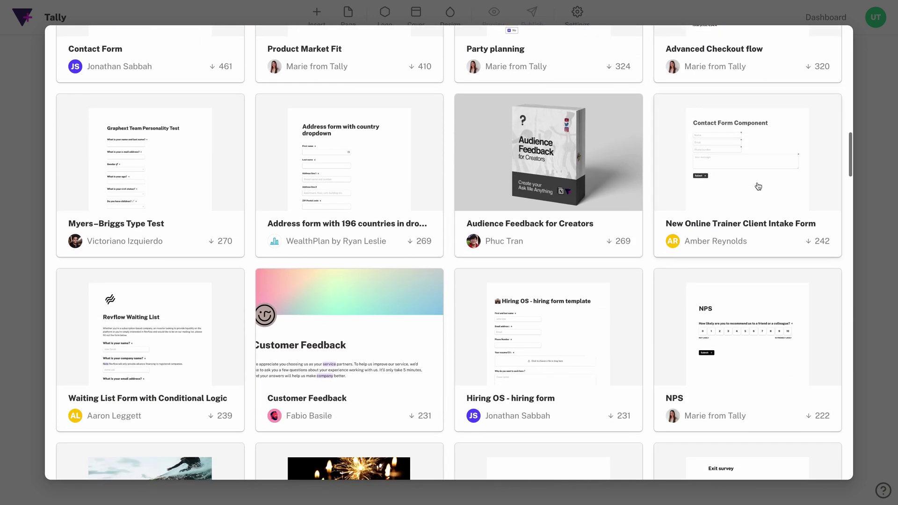
{"action": "key", "text": "Escape"}
{"action": "type", "text": "L"}
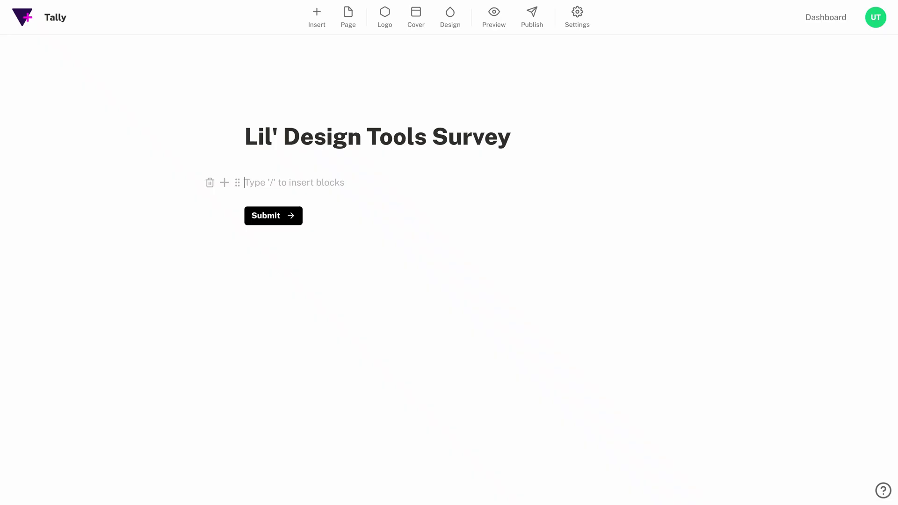
Finish the title 'Lil' Design Tools Survey' and bring up the block insert menu with /
{"action": "type", "text": "/"}
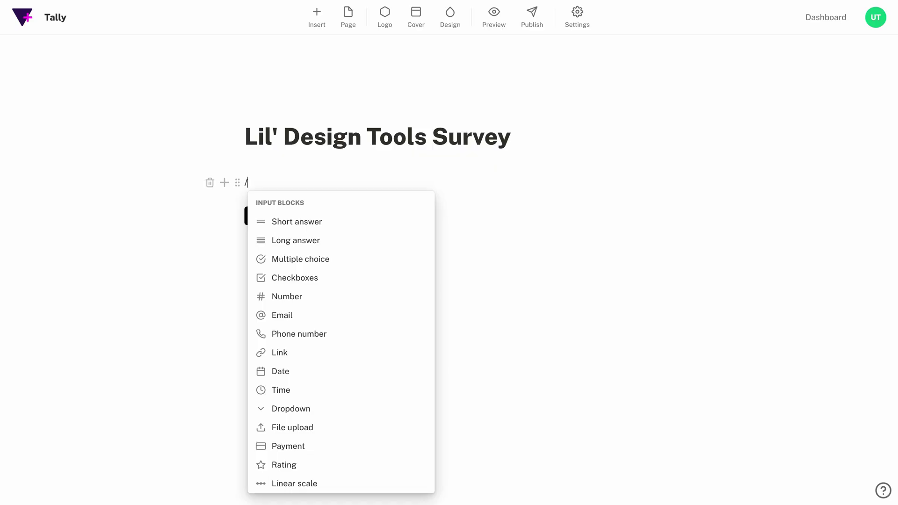
Add a 'Heading!' Heading 1 block followed by a 'This is text!' line
{"action": "type", "text": "head"}
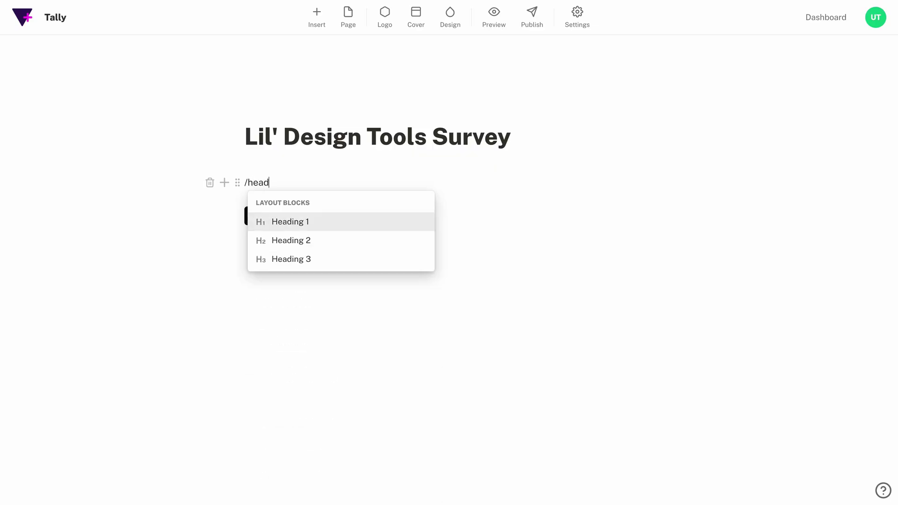
{"action": "key", "text": "Return"}
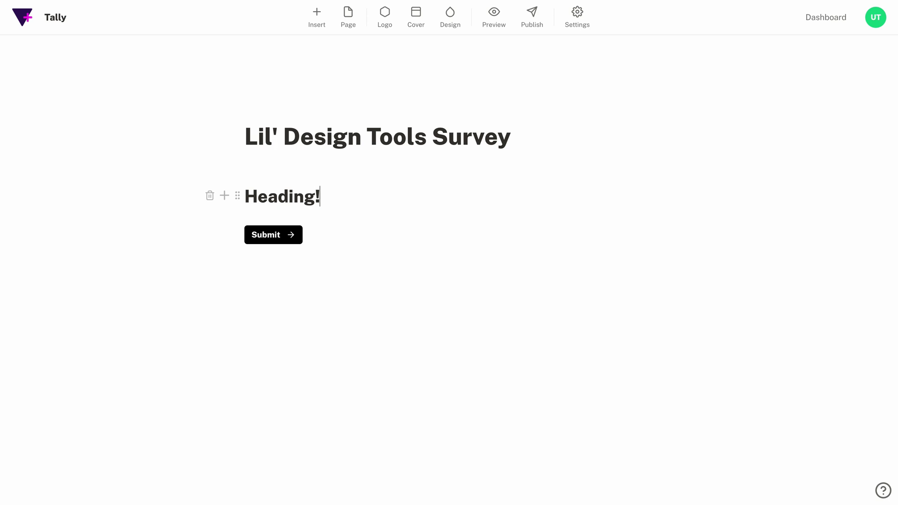
{"action": "key", "text": "Return"}
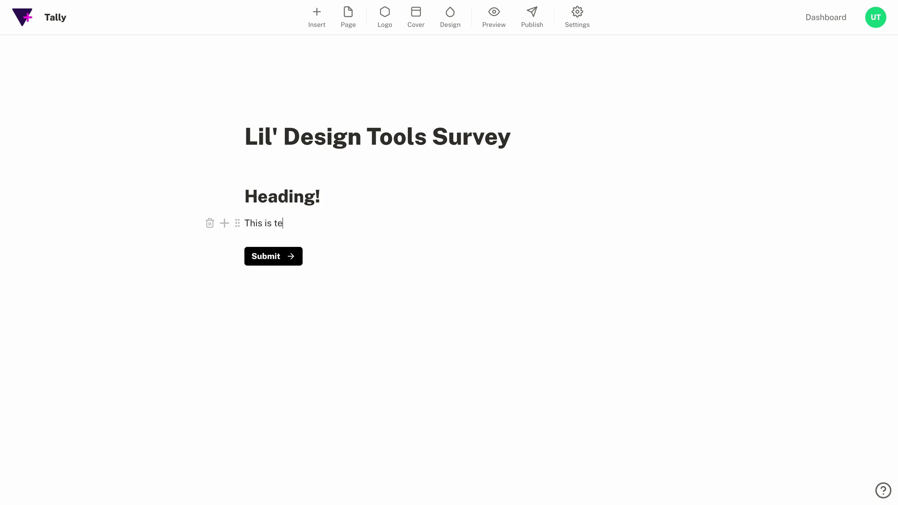
{"action": "key", "text": "Return"}
Insert a multiple-choice question asking which software people use for basic prototyping
{"action": "type", "text": "/question"}
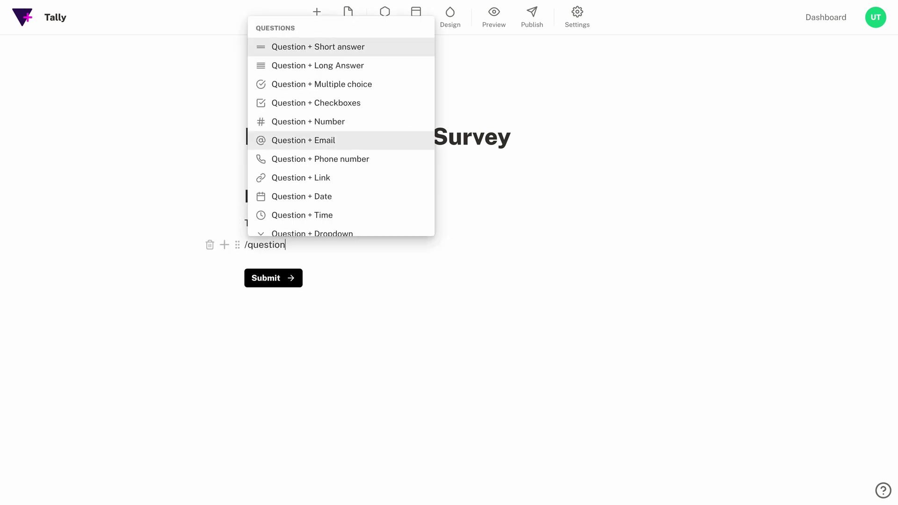
{"action": "key", "text": "Down"}
{"action": "key", "text": "Down"}
{"action": "key", "text": "Return"}
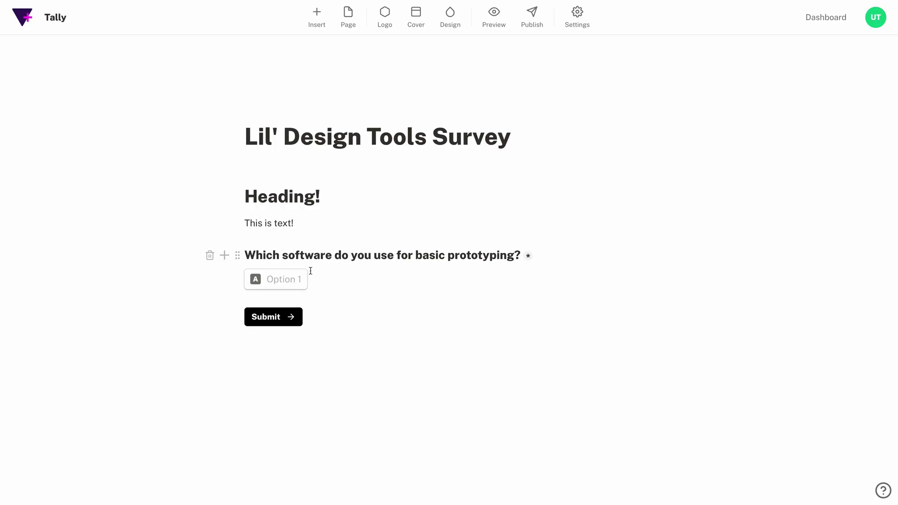
Bulk insert the pasted tool list, Adobe XD through Webflow, as the question's options
{"action": "left_click", "coordinate": [284, 283]}
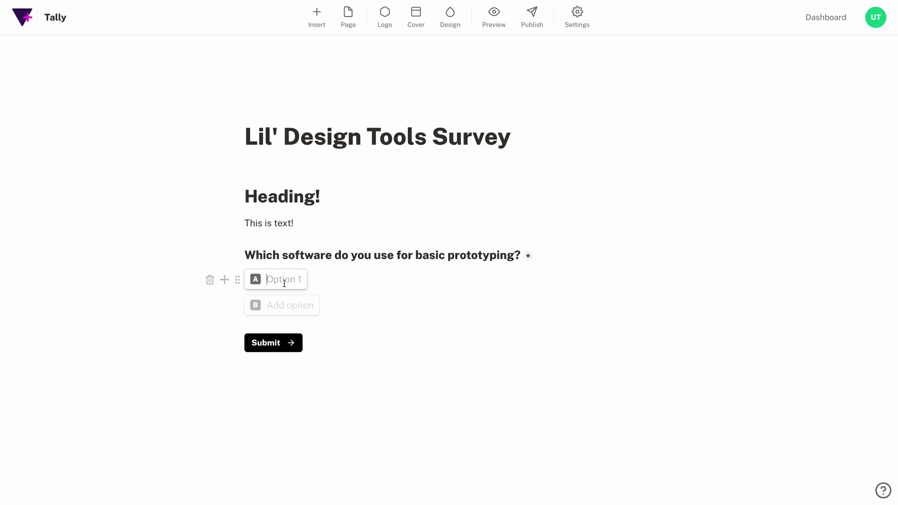
{"action": "left_click", "coordinate": [238, 280]}
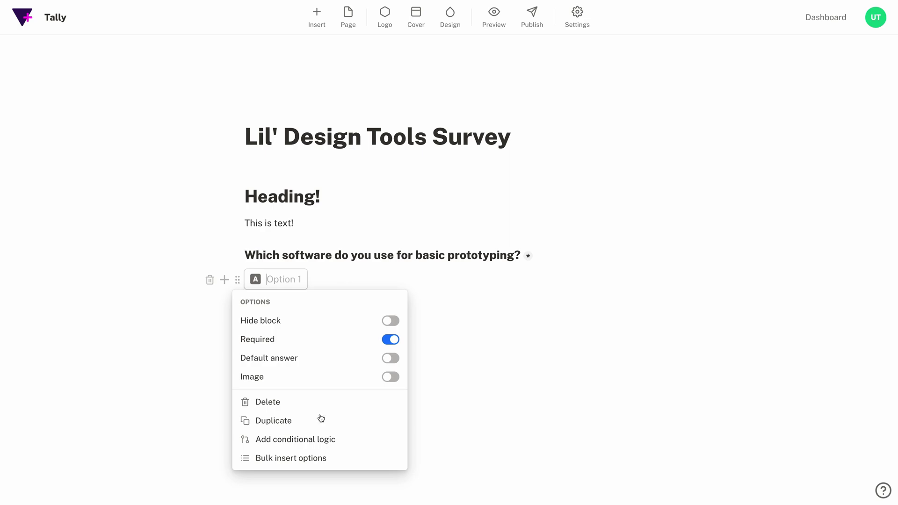
{"action": "left_click", "coordinate": [319, 459]}
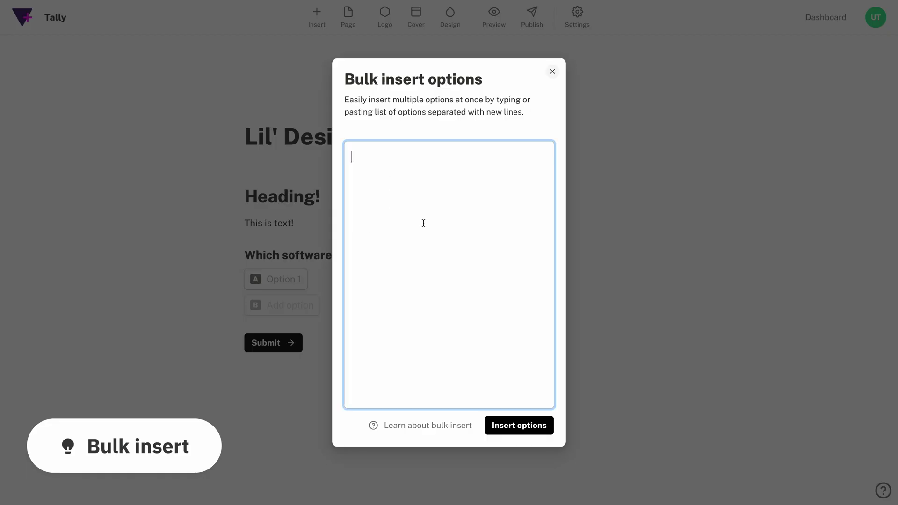
{"action": "key", "text": "ctrl+v"}
{"action": "left_click", "coordinate": [525, 426]}
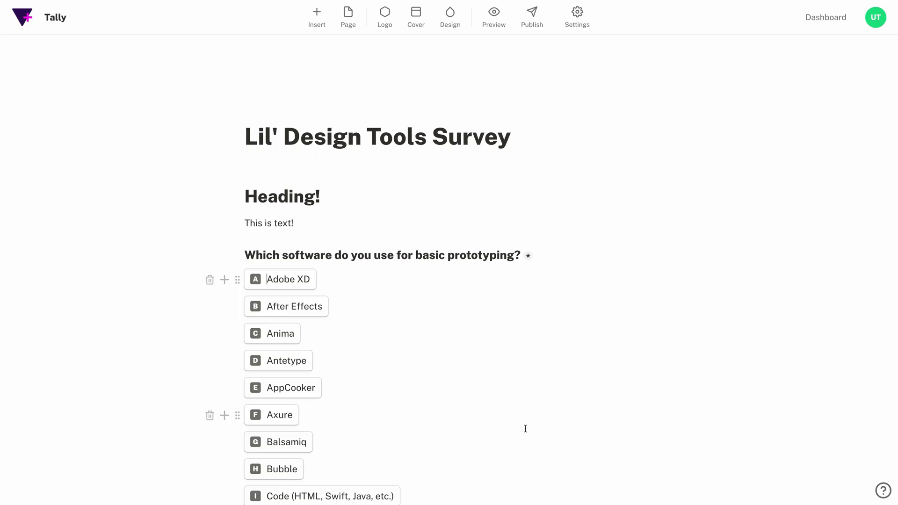
{"action": "scroll", "coordinate": [630, 337], "scroll_direction": "down", "scroll_amount": 10}
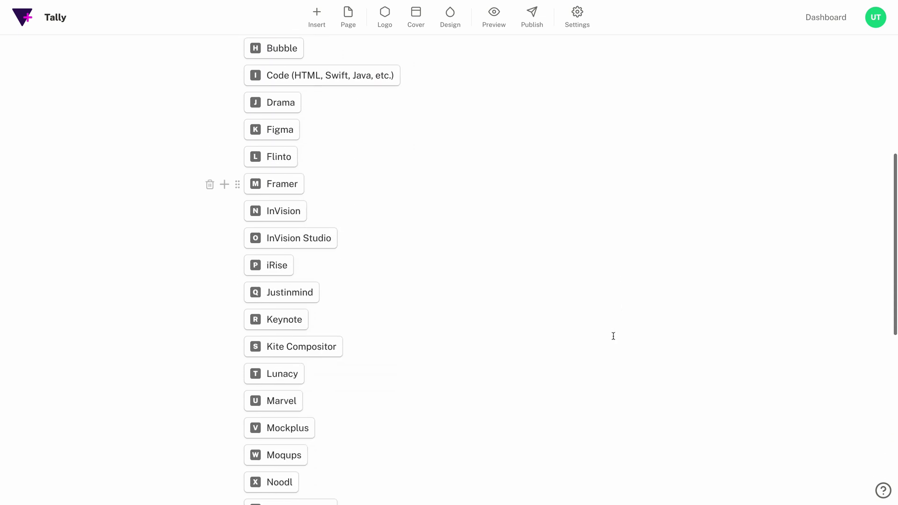
{"action": "scroll", "coordinate": [613, 336], "scroll_direction": "down", "scroll_amount": 8}
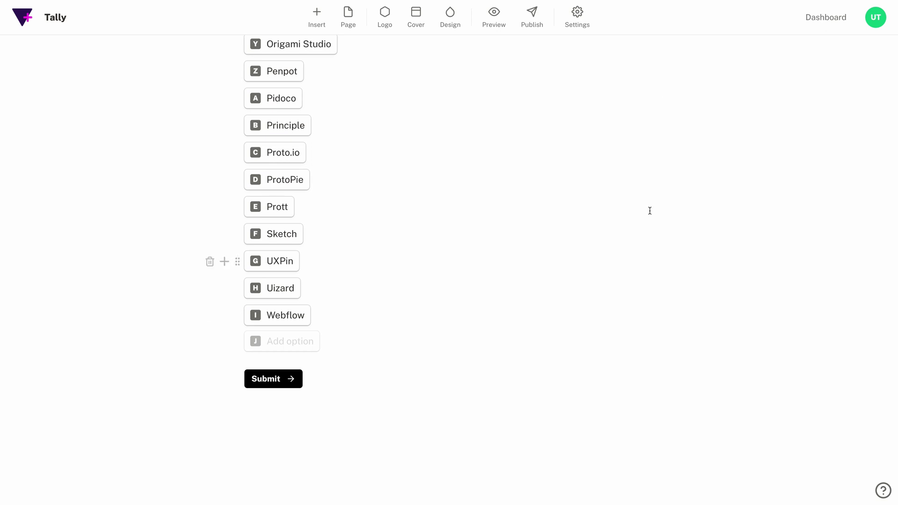
Add a page break below the options to start Page 2
{"action": "key", "text": "Return"}
{"action": "type", "text": "/page"}
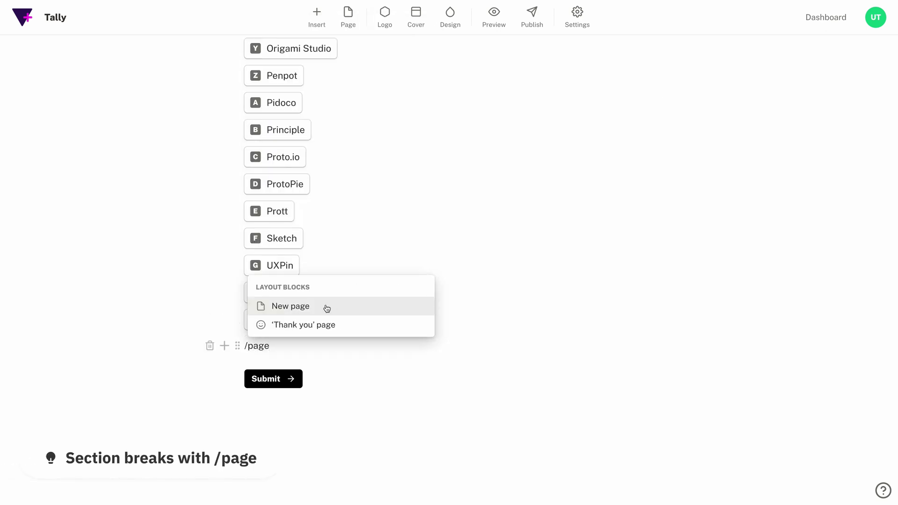
{"action": "left_click", "coordinate": [327, 308]}
{"action": "scroll", "coordinate": [360, 383], "scroll_direction": "down", "scroll_amount": 2}
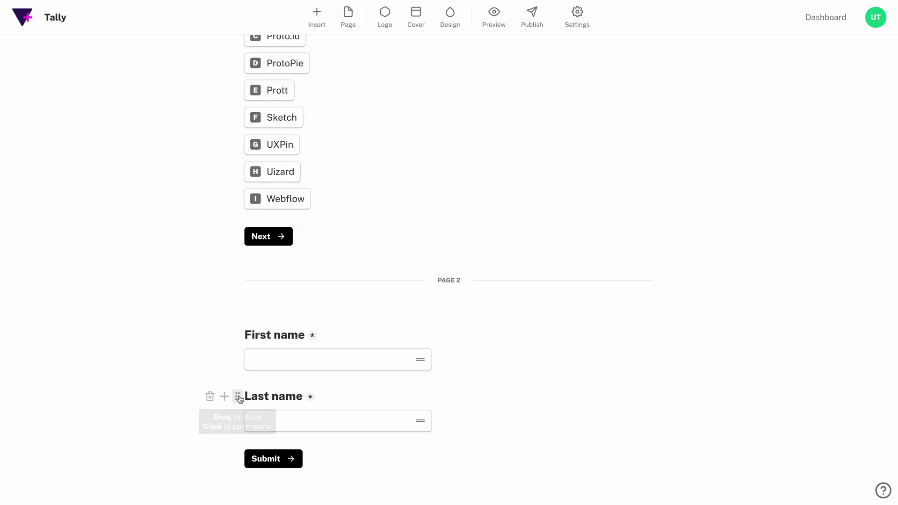
Place Last name beside First name in two columns, then insert a Conditional logic block
{"action": "left_click_drag", "start_coordinate": [239, 398], "coordinate": [640, 341]}
{"action": "left_click_drag", "start_coordinate": [580, 365], "coordinate": [663, 356]}
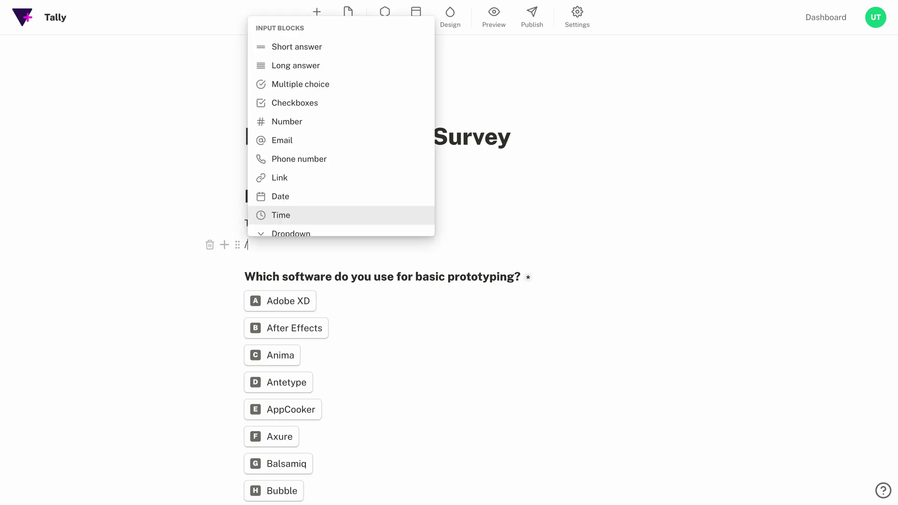
{"action": "type", "text": "logic"}
{"action": "key", "text": "Return"}
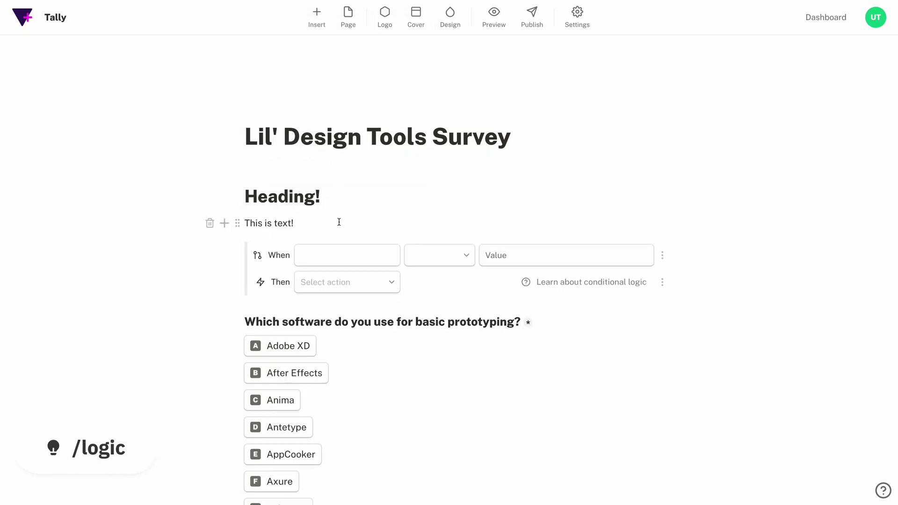
Add a multiple-choice question about using prototyping software with Yes and No options
{"action": "key", "text": "Return"}
{"action": "type", "text": "/question"}
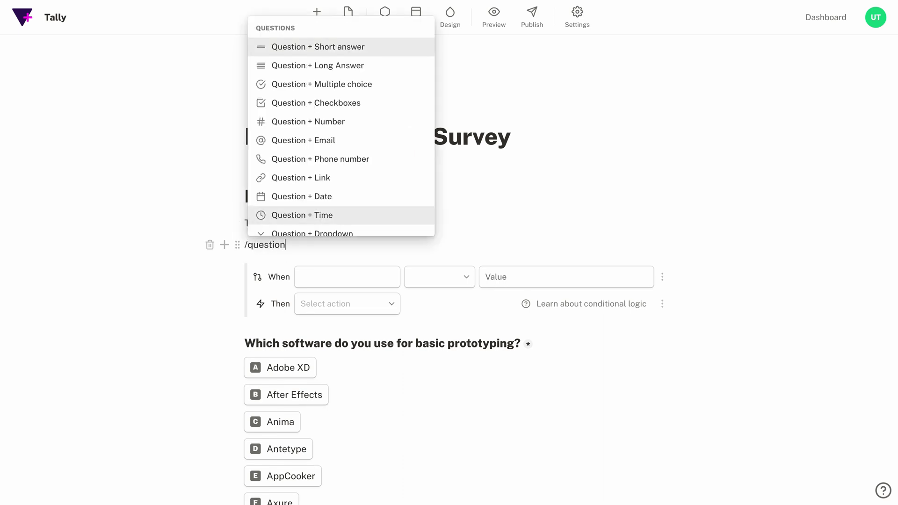
{"action": "key", "text": "Down"}
{"action": "key", "text": "Down"}
{"action": "key", "text": "Return"}
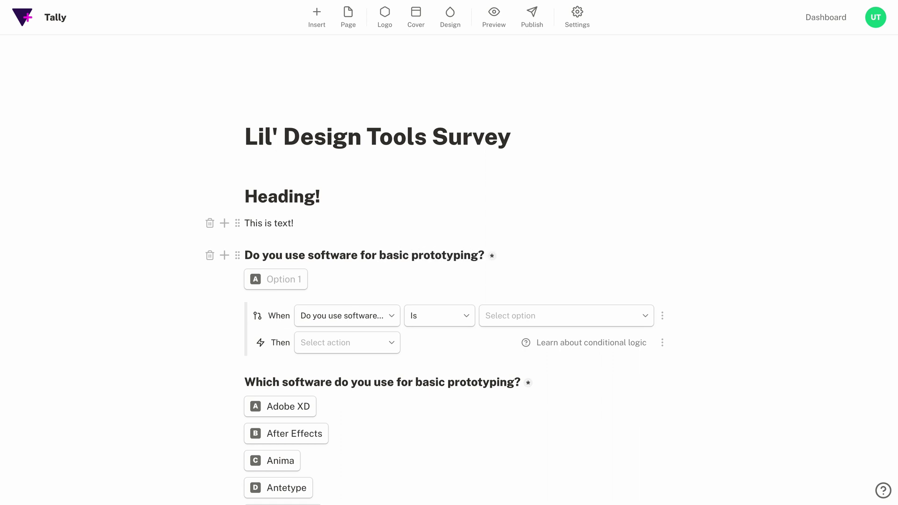
{"action": "left_click", "coordinate": [269, 279]}
{"action": "key", "text": "Return"}
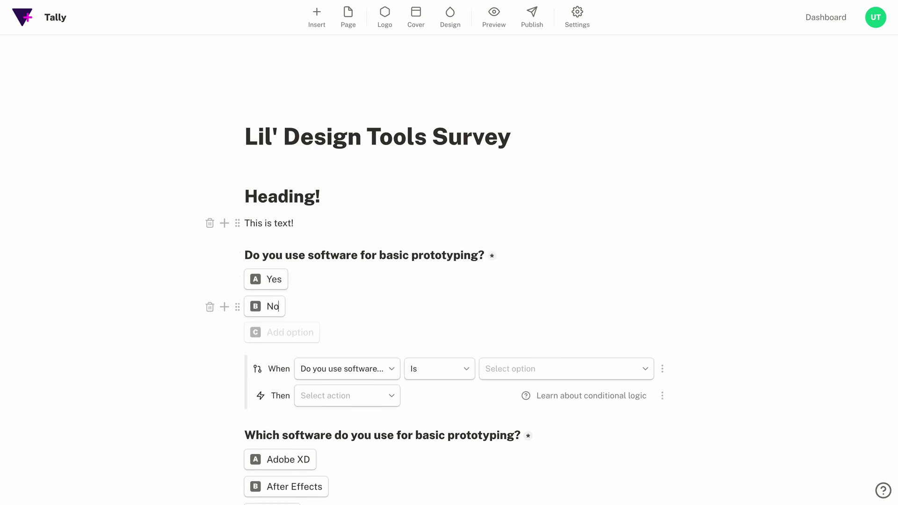
Set the rule's condition to: When the prototyping question Is Yes
{"action": "left_click", "coordinate": [359, 369]}
{"action": "left_click", "coordinate": [362, 345]}
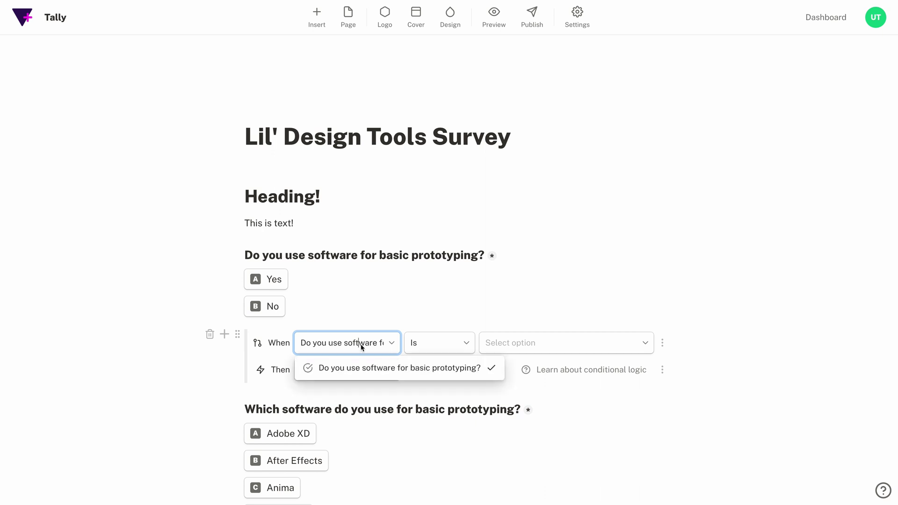
{"action": "left_click", "coordinate": [389, 368]}
{"action": "left_click", "coordinate": [469, 343]}
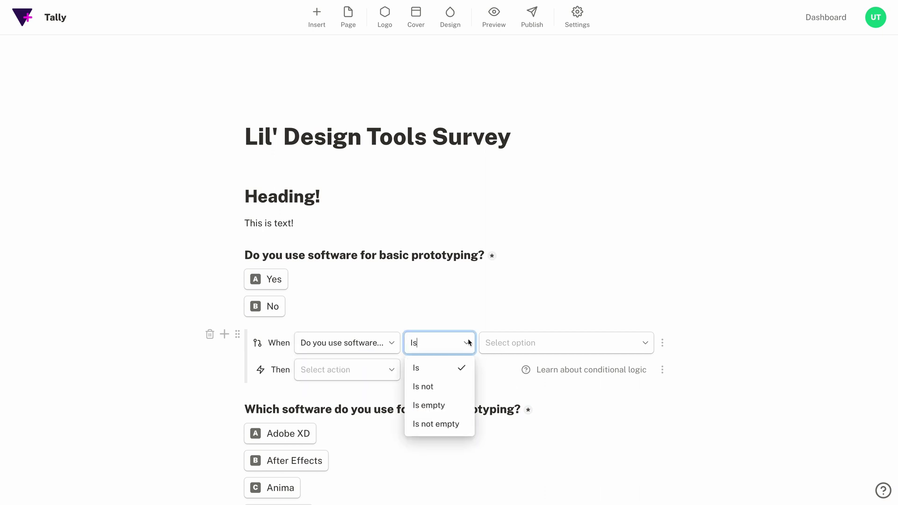
{"action": "left_click", "coordinate": [456, 369]}
{"action": "left_click", "coordinate": [456, 351]}
{"action": "left_click", "coordinate": [518, 361]}
{"action": "left_click", "coordinate": [572, 349]}
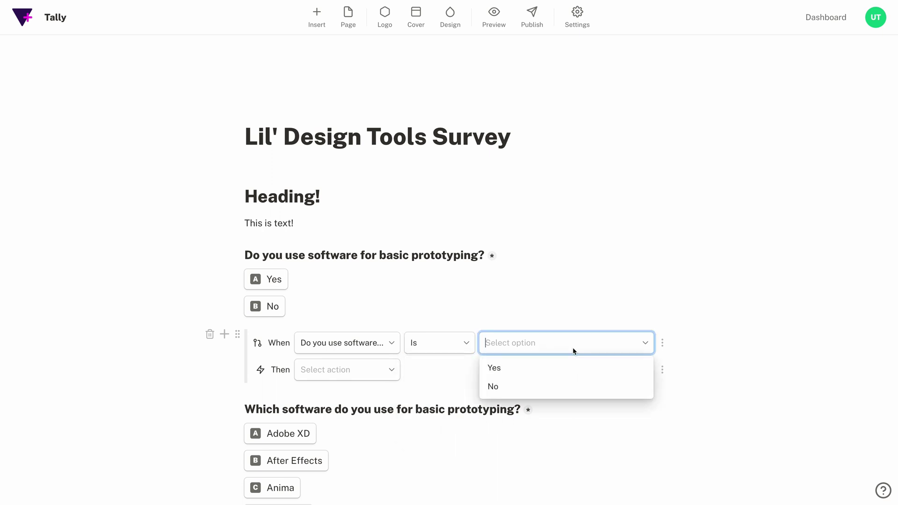
{"action": "left_click", "coordinate": [557, 369]}
{"action": "scroll", "coordinate": [468, 355], "scroll_direction": "down", "scroll_amount": 1}
Make the rule Show blocks for the software question and its options
{"action": "left_click", "coordinate": [394, 341]}
{"action": "left_click", "coordinate": [327, 417]}
{"action": "left_click", "coordinate": [541, 343]}
{"action": "left_click", "coordinate": [581, 125]}
{"action": "left_click", "coordinate": [742, 292]}
{"action": "scroll", "coordinate": [743, 291], "scroll_direction": "down", "scroll_amount": 3}
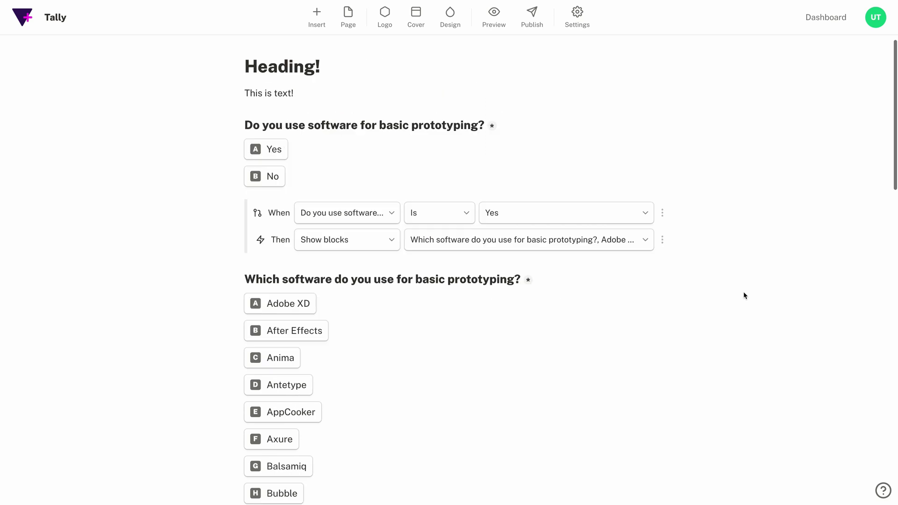
Select the software question blocks and set them to hidden by default
{"action": "left_click_drag", "start_coordinate": [172, 232], "coordinate": [264, 172]}
{"action": "left_click", "coordinate": [237, 181]}
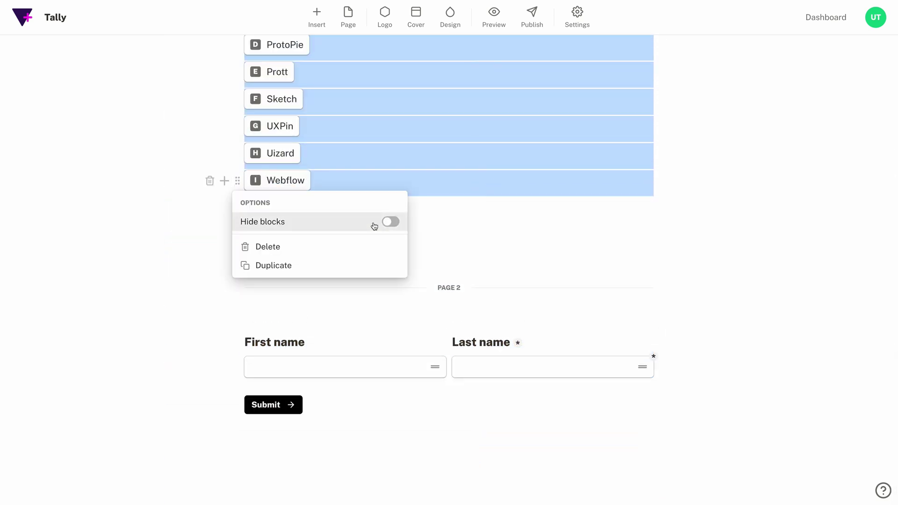
{"action": "left_click", "coordinate": [388, 222]}
{"action": "left_click", "coordinate": [687, 219]}
{"action": "scroll", "coordinate": [687, 219], "scroll_direction": "up", "scroll_amount": 15}
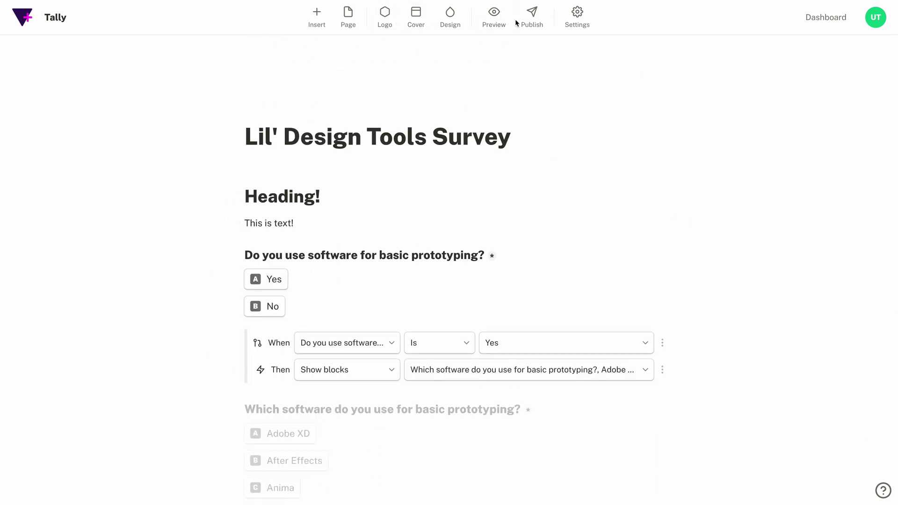
Preview the form and confirm the software list appears for Yes and hides for No
{"action": "left_click", "coordinate": [499, 22]}
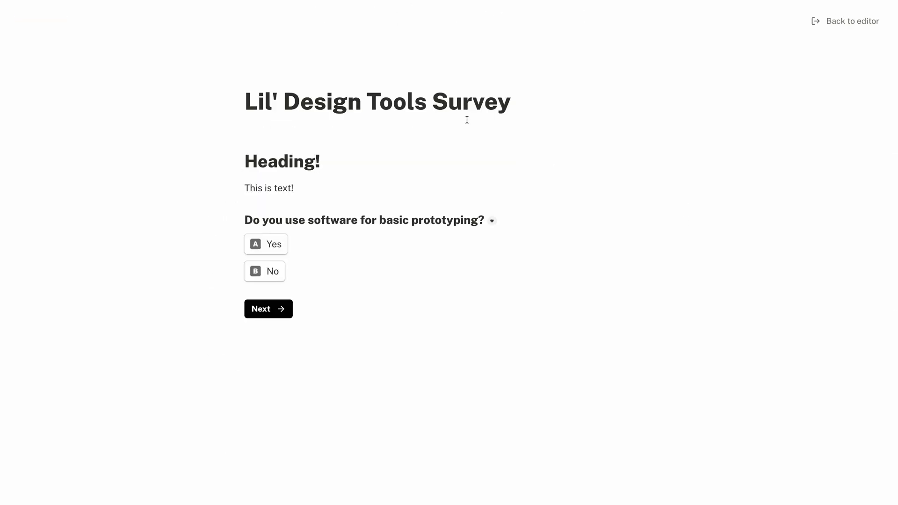
{"action": "left_click", "coordinate": [275, 248]}
{"action": "left_click", "coordinate": [275, 268]}
{"action": "left_click", "coordinate": [275, 243]}
{"action": "scroll", "coordinate": [476, 285], "scroll_direction": "down", "scroll_amount": 18}
{"action": "scroll", "coordinate": [476, 287], "scroll_direction": "up", "scroll_amount": 18}
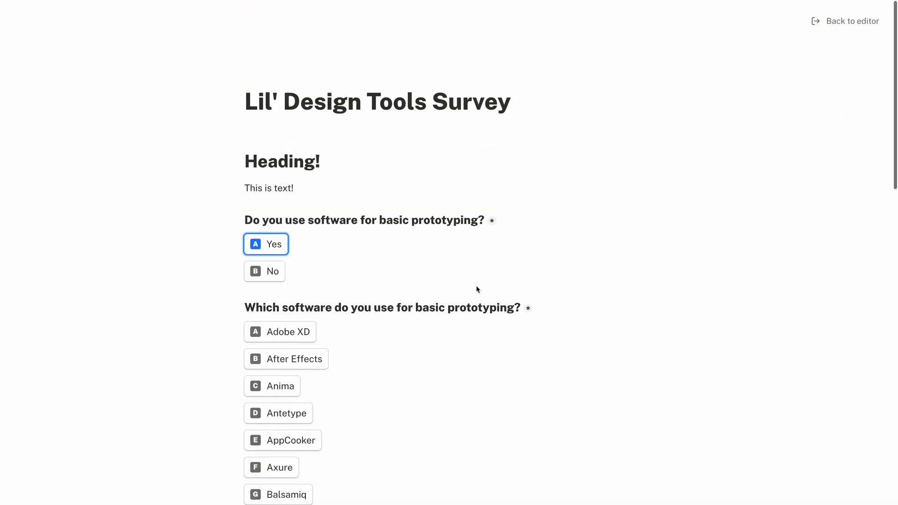
Back in the editor, add a second condition row to the logic rule
{"action": "left_click", "coordinate": [847, 21]}
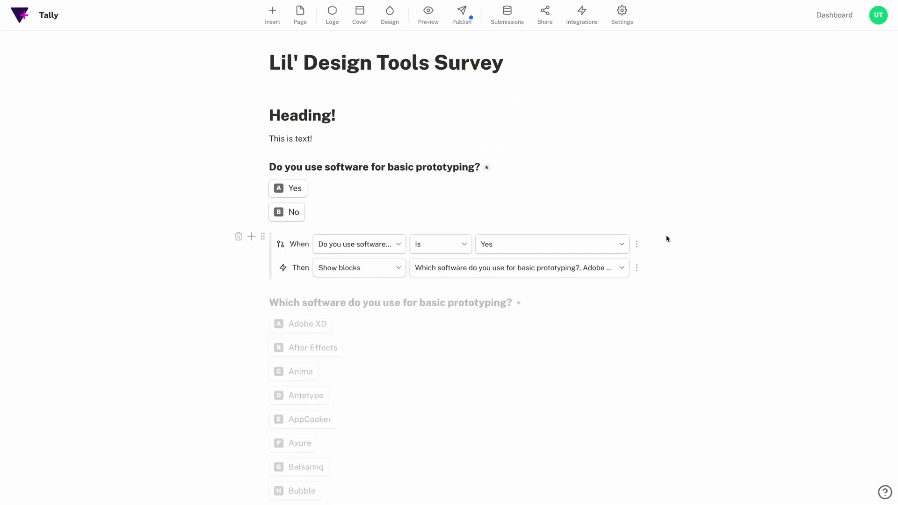
{"action": "left_click", "coordinate": [636, 245]}
{"action": "left_click", "coordinate": [650, 259]}
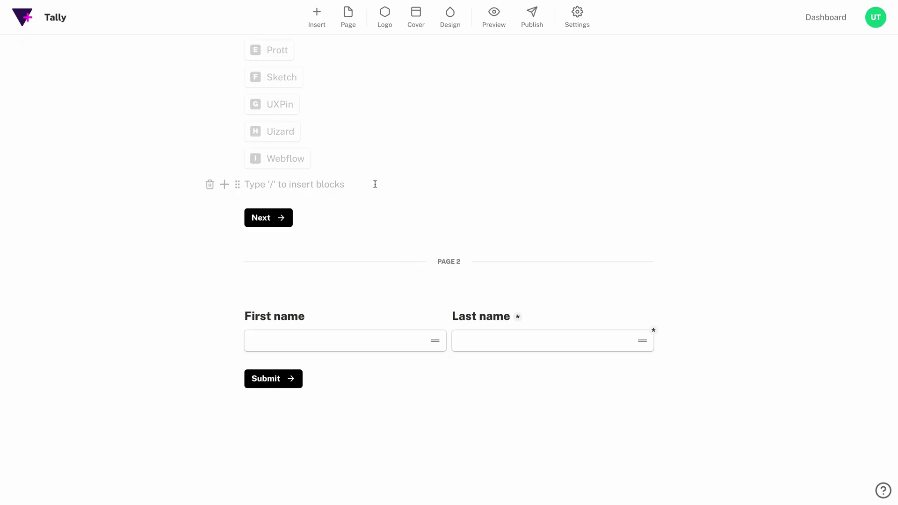
{"action": "key", "text": "Return"}
{"action": "type", "text": "/question"}
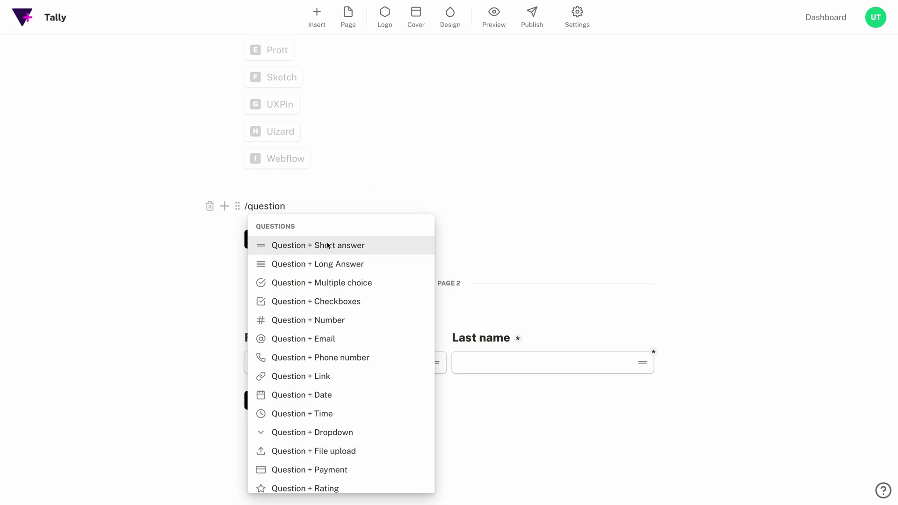
{"action": "left_click", "coordinate": [321, 326]}
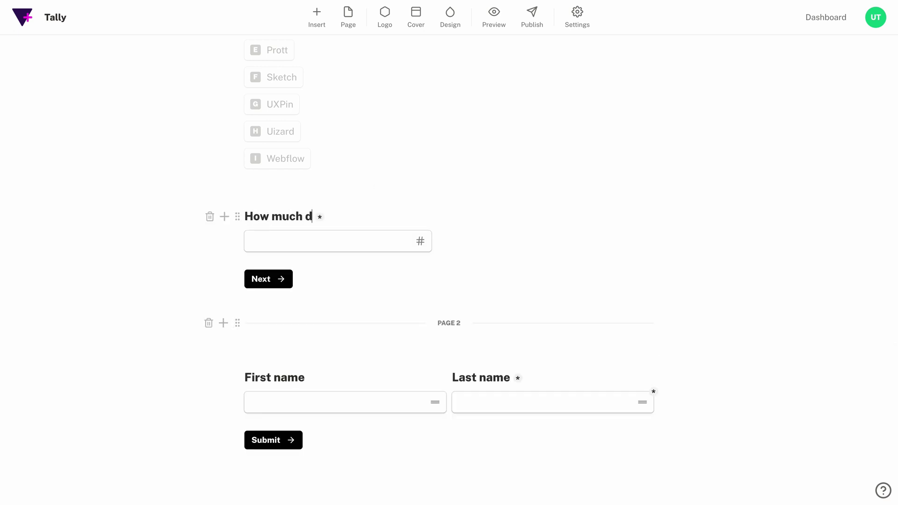
{"action": "type", "text": "@"}
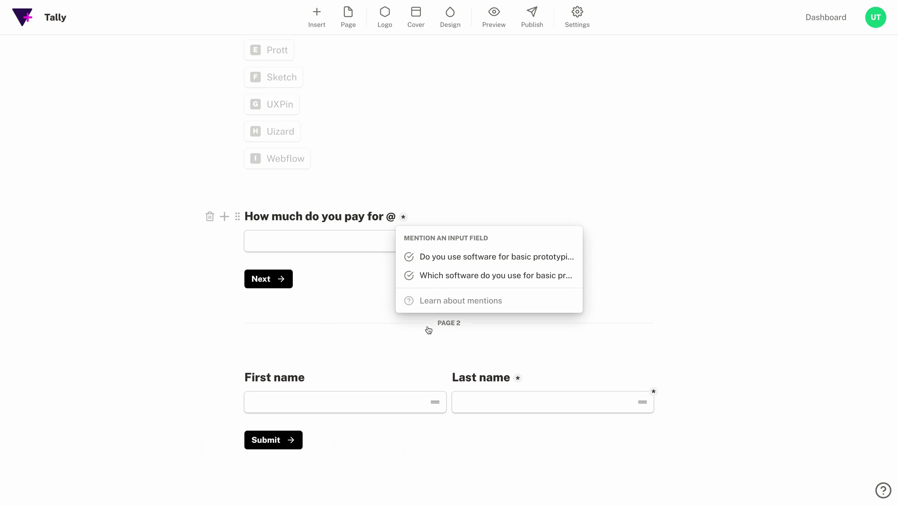
{"action": "left_click", "coordinate": [462, 280]}
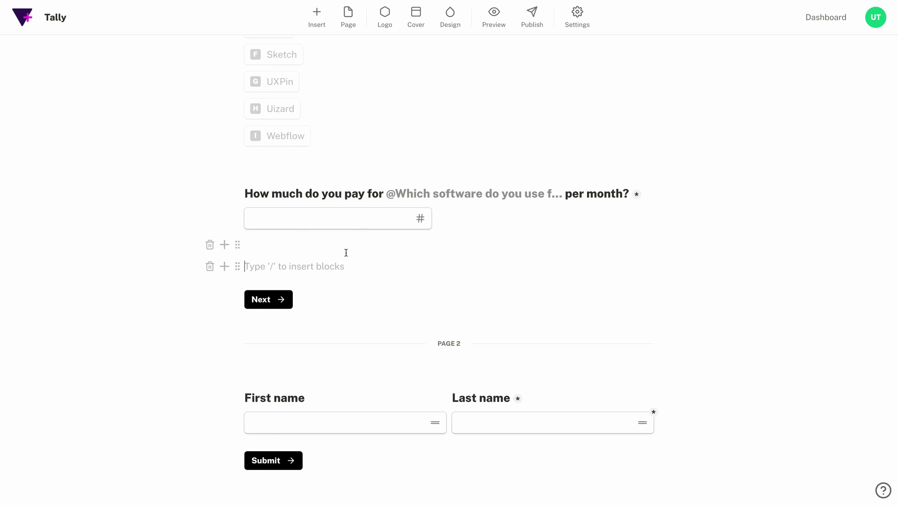
Add a Number calculated field named cost, initialised from the monthly payment answer
{"action": "key", "text": "Return"}
{"action": "type", "text": "/calcul"}
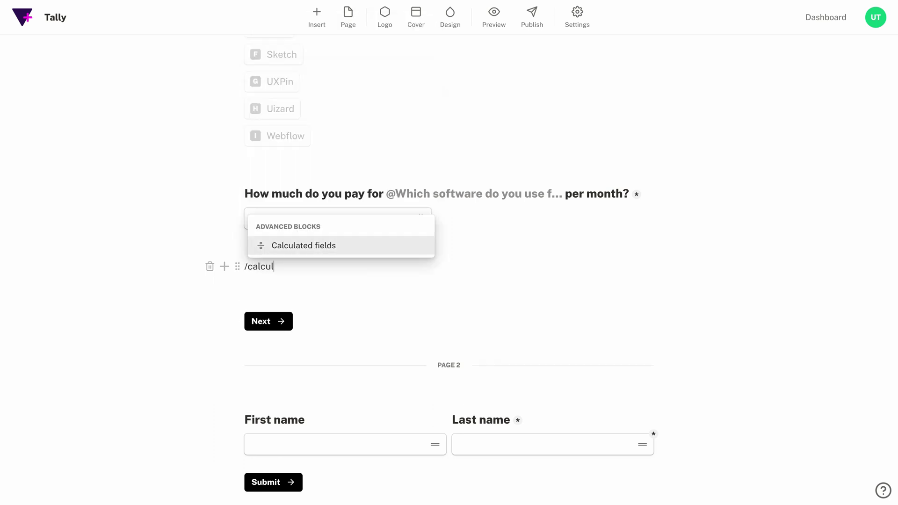
{"action": "key", "text": "Return"}
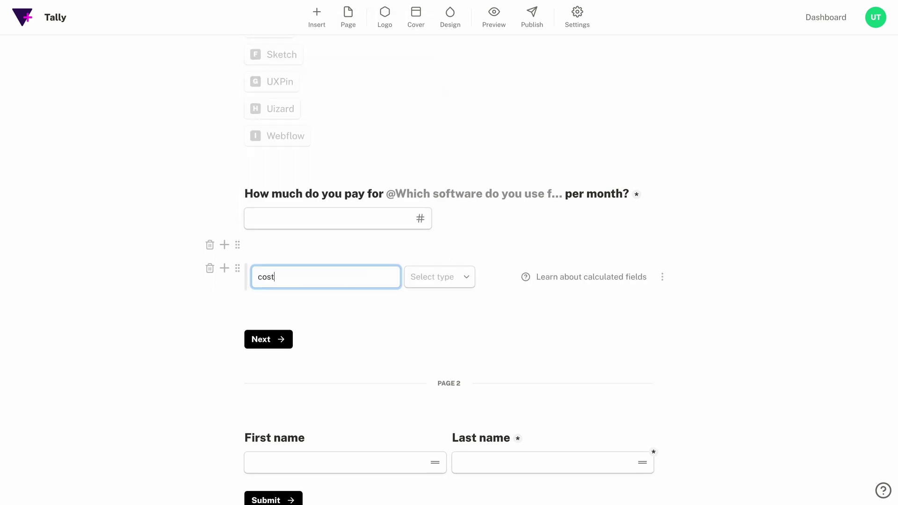
{"action": "key", "text": "Down"}
{"action": "key", "text": "Down"}
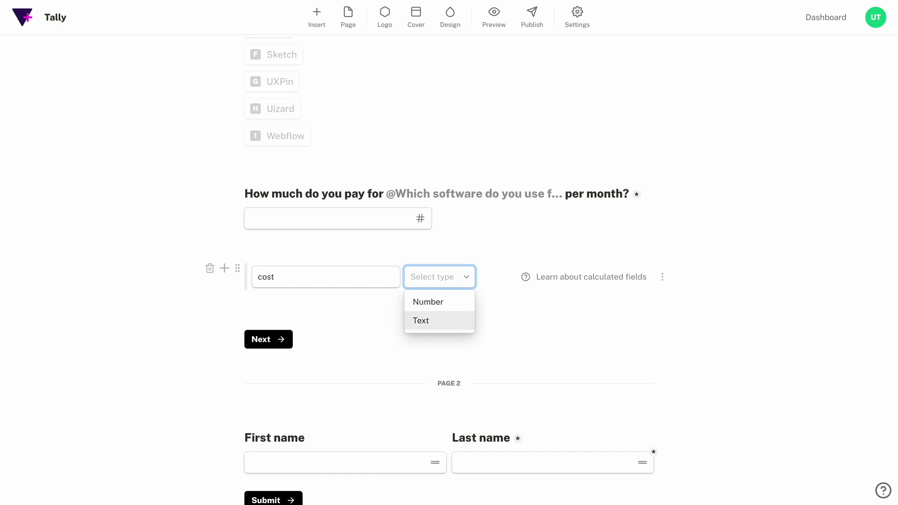
{"action": "key", "text": "Up"}
{"action": "key", "text": "Return"}
{"action": "left_click", "coordinate": [647, 278]}
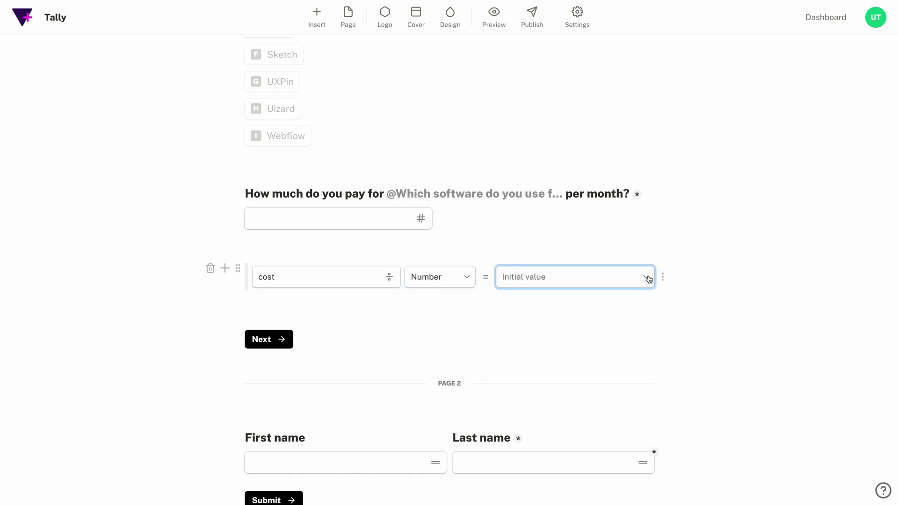
{"action": "key", "text": "Down"}
{"action": "key", "text": "Return"}
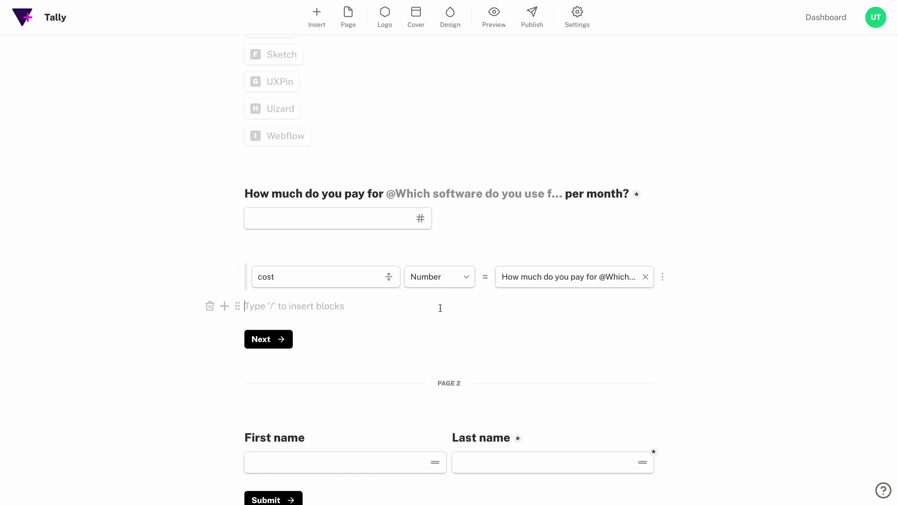
Add a logic rule: when cost is greater than 0, multiply cost by 12
{"action": "type", "text": "/logic"}
{"action": "key", "text": "Return"}
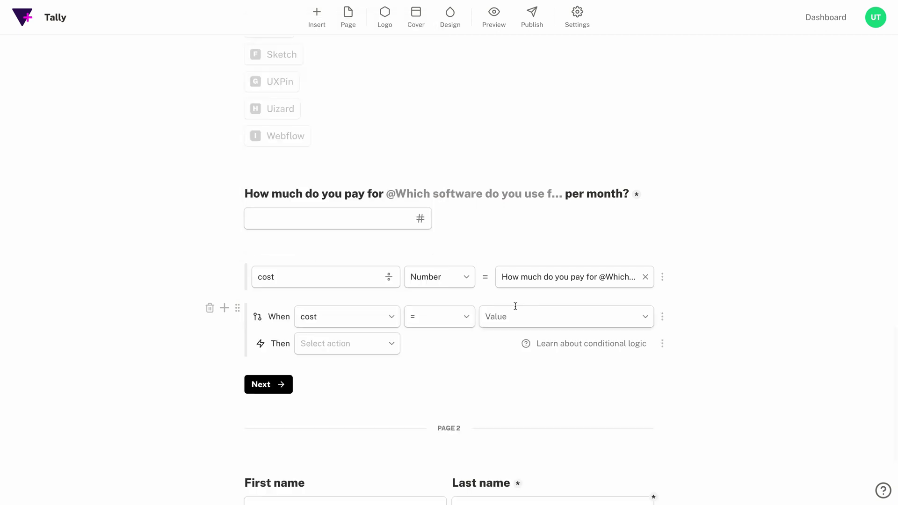
{"action": "left_click", "coordinate": [467, 321]}
{"action": "left_click", "coordinate": [445, 377]}
{"action": "left_click", "coordinate": [516, 319]}
{"action": "left_click", "coordinate": [383, 345]}
{"action": "left_click", "coordinate": [370, 388]}
{"action": "left_click", "coordinate": [540, 346]}
{"action": "left_click", "coordinate": [519, 405]}
Write a sentence mentioning the chosen software, 'costs you', and the calculated cost
{"action": "left_click", "coordinate": [288, 366]}
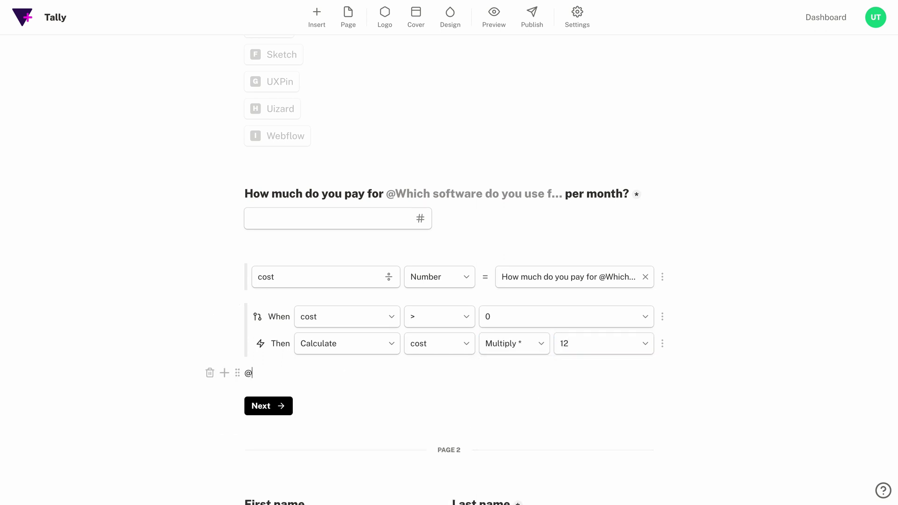
{"action": "left_click", "coordinate": [305, 265]}
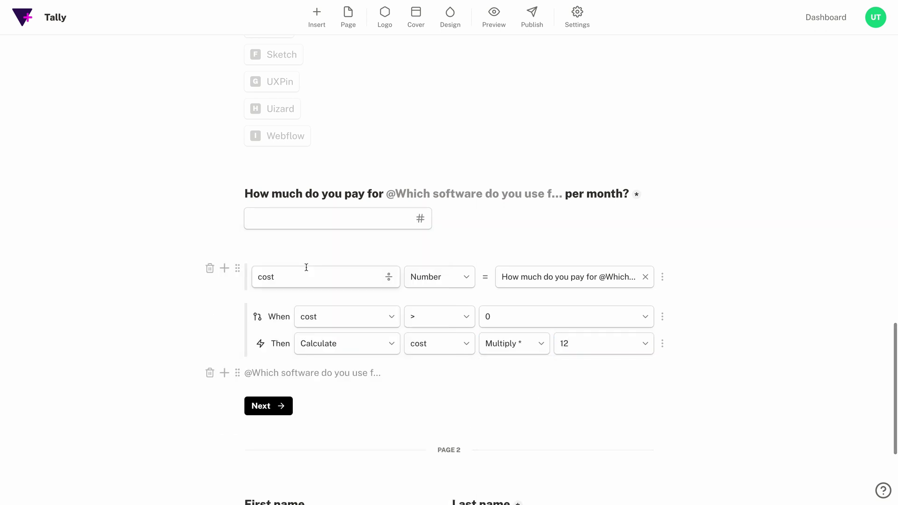
{"action": "type", "text": "costs you @"}
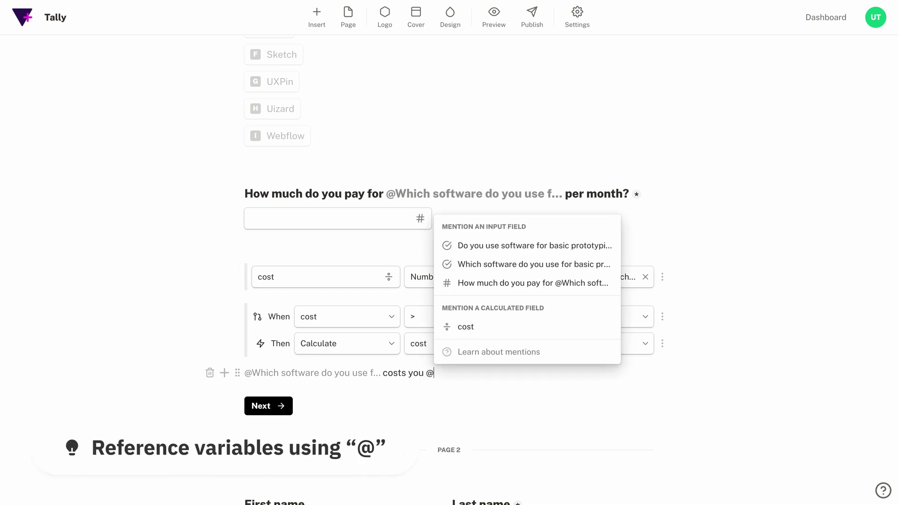
{"action": "left_click", "coordinate": [465, 328]}
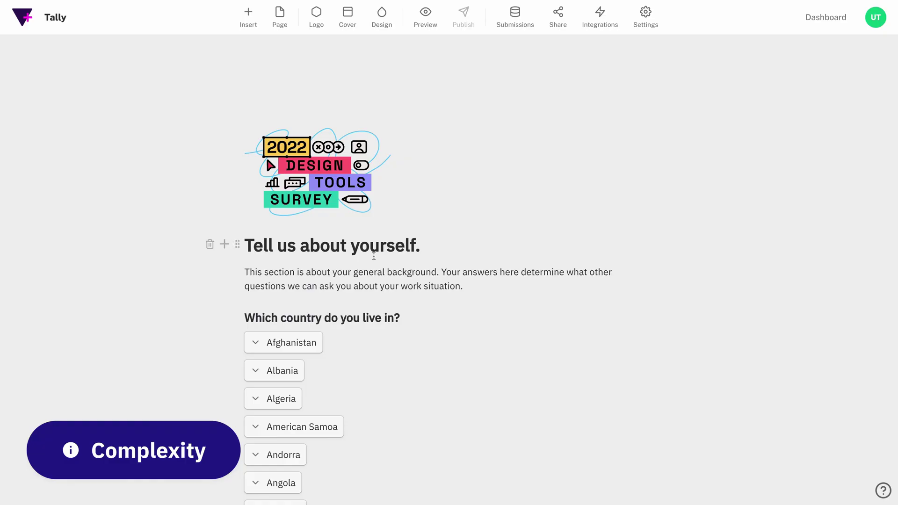
Scroll down to the Yes/No prototyping question and its Show-blocks rule
{"action": "scroll", "coordinate": [692, 271], "scroll_direction": "down", "scroll_amount": 20}
{"action": "scroll", "coordinate": [692, 276], "scroll_direction": "down", "scroll_amount": 20}
{"action": "scroll", "coordinate": [679, 279], "scroll_direction": "down", "scroll_amount": 20}
{"action": "scroll", "coordinate": [678, 276], "scroll_direction": "down", "scroll_amount": 20}
{"action": "scroll", "coordinate": [719, 278], "scroll_direction": "down", "scroll_amount": 20}
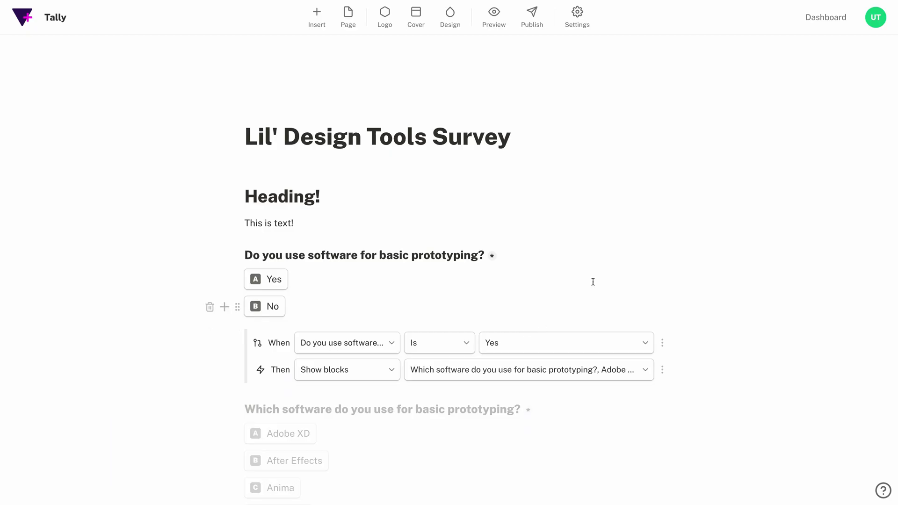
Add a logo and cover banner to the survey and choose the Custom design theme
{"action": "left_click", "coordinate": [383, 25]}
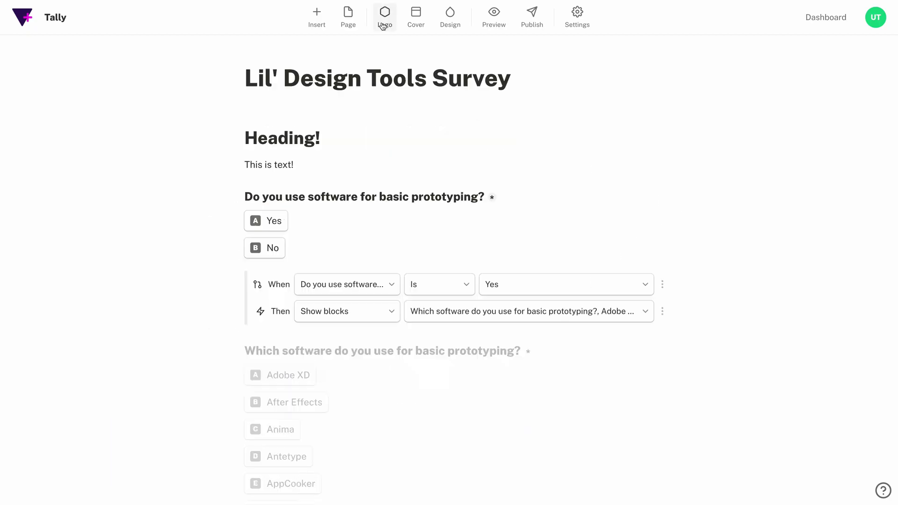
{"action": "scroll", "coordinate": [412, 23], "scroll_direction": "down", "scroll_amount": 2}
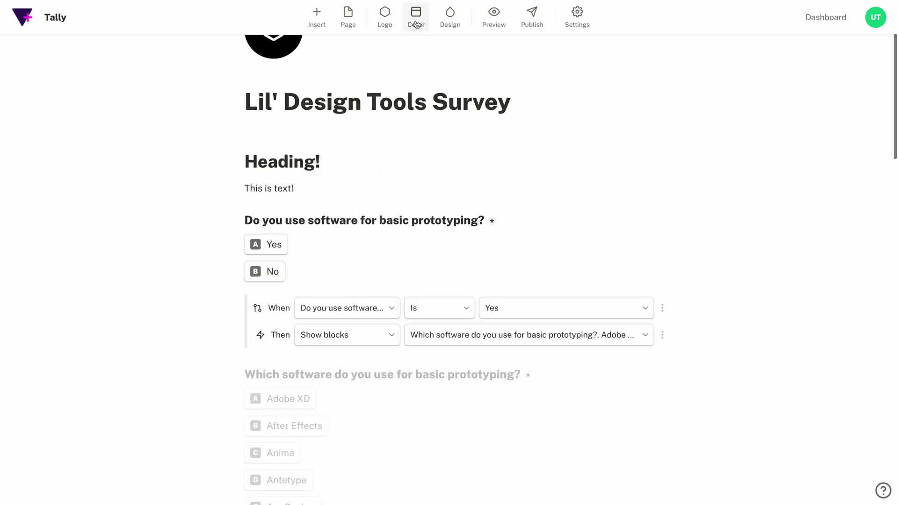
{"action": "left_click", "coordinate": [414, 22]}
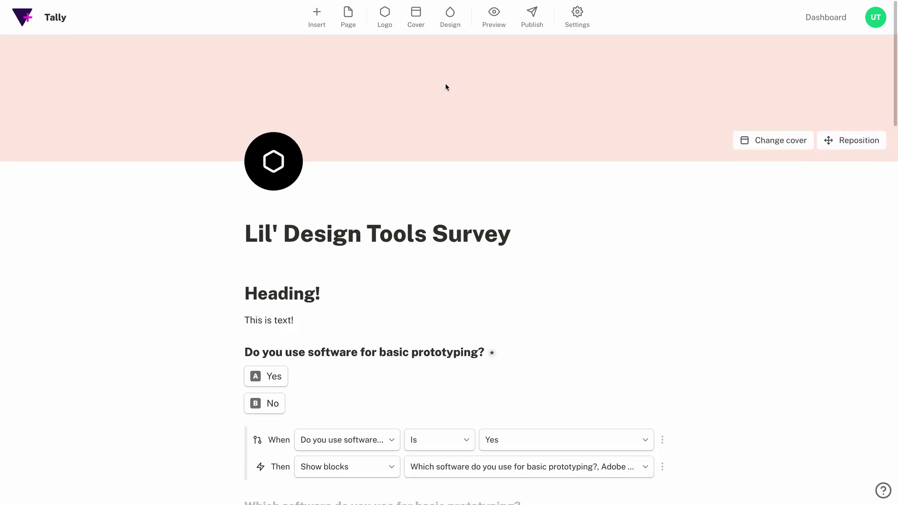
{"action": "left_click", "coordinate": [452, 25]}
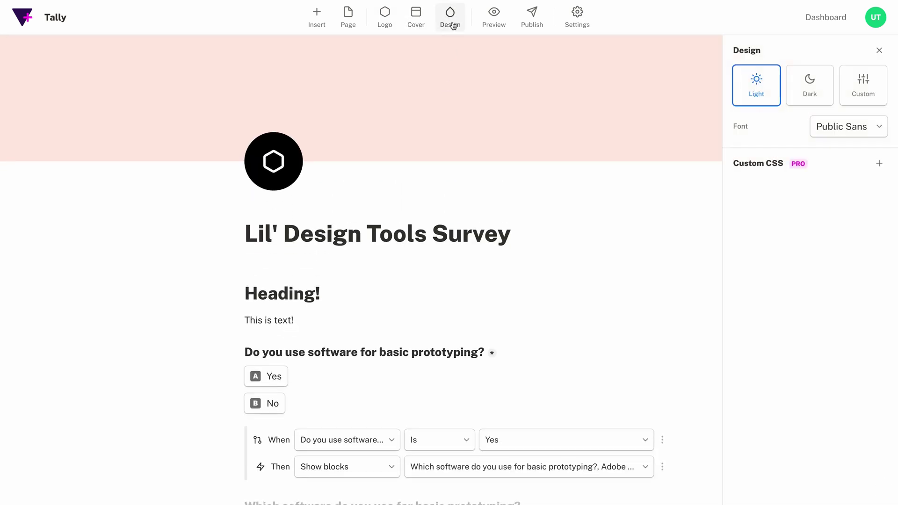
{"action": "left_click", "coordinate": [874, 91]}
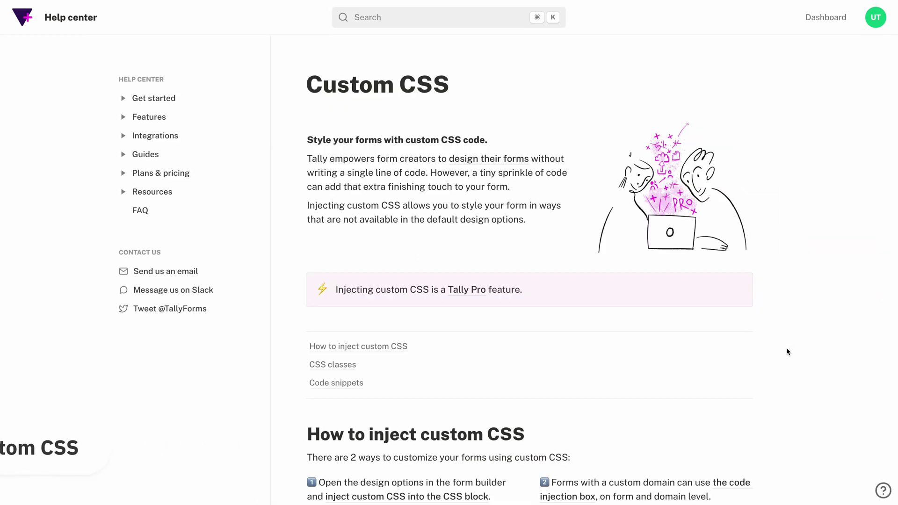
{"action": "scroll", "coordinate": [786, 348], "scroll_direction": "down", "scroll_amount": 15}
{"action": "scroll", "coordinate": [787, 351], "scroll_direction": "down", "scroll_amount": 1}
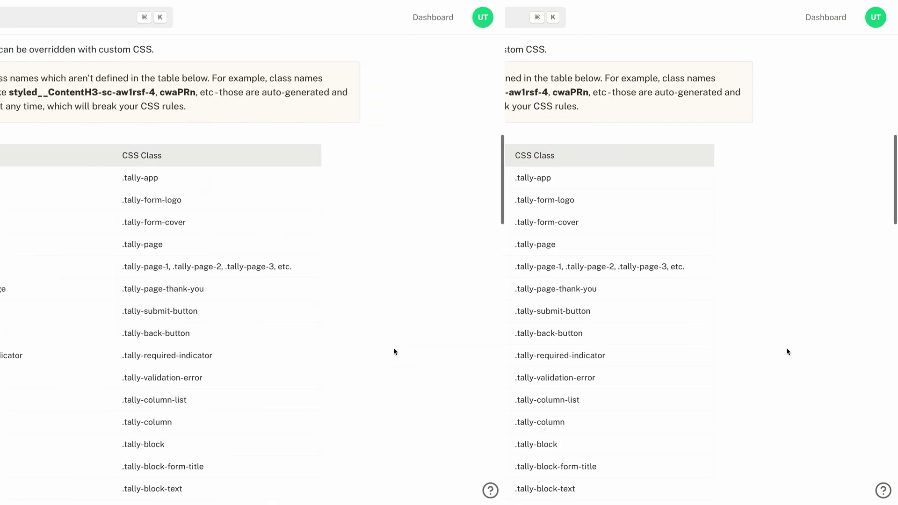
{"action": "scroll", "coordinate": [786, 352], "scroll_direction": "down", "scroll_amount": 11}
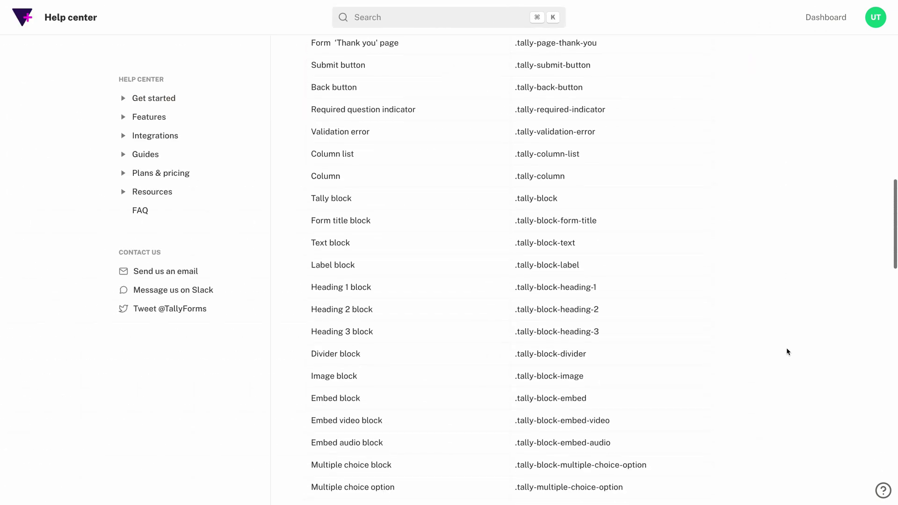
{"action": "scroll", "coordinate": [787, 349], "scroll_direction": "down", "scroll_amount": 11}
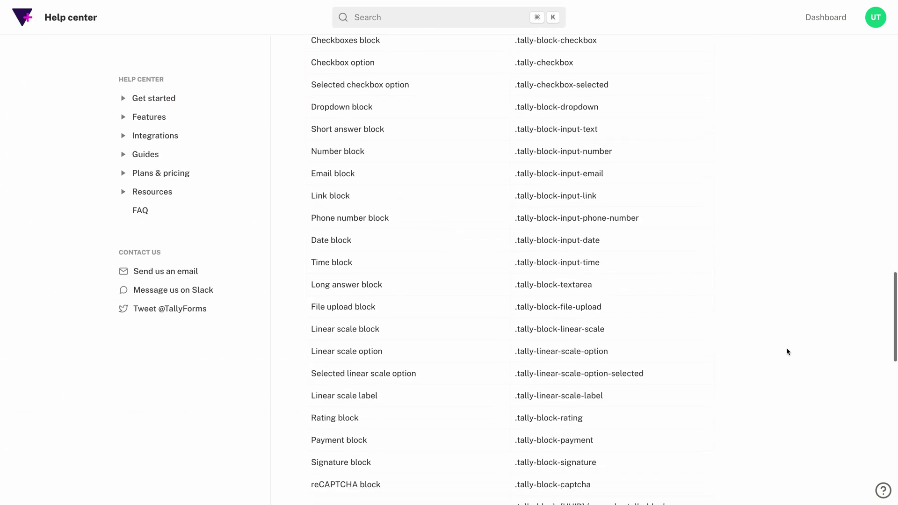
{"action": "scroll", "coordinate": [787, 351], "scroll_direction": "down", "scroll_amount": 1}
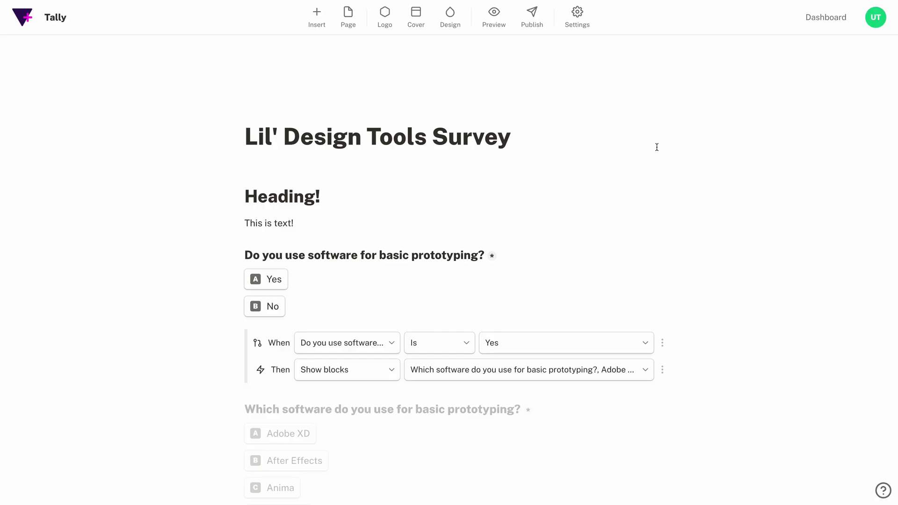
Preview the survey as respondents see it, then return to the editor
{"action": "left_click", "coordinate": [489, 17]}
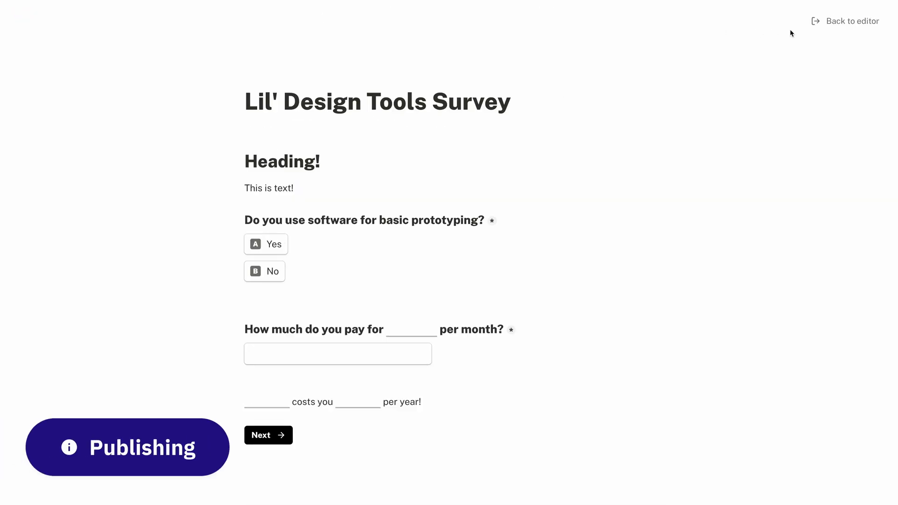
{"action": "left_click", "coordinate": [828, 30]}
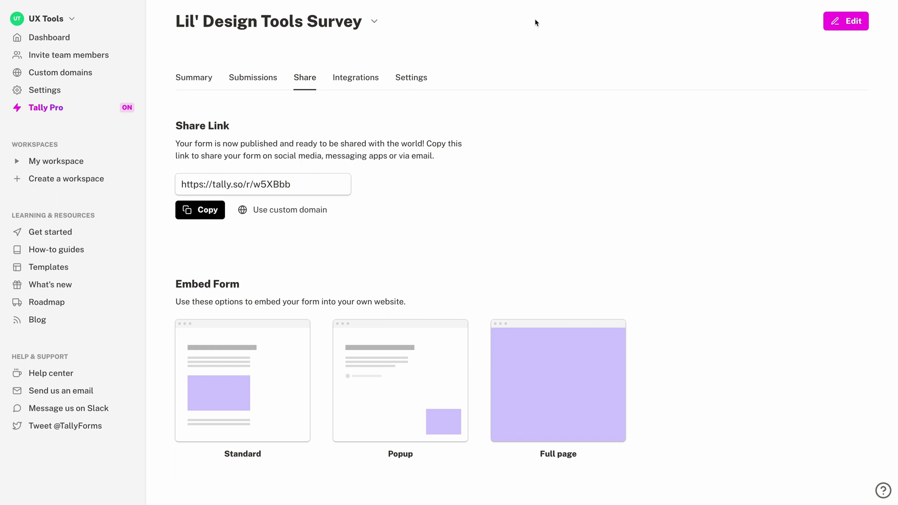
{"action": "scroll", "coordinate": [691, 243], "scroll_direction": "down", "scroll_amount": 3}
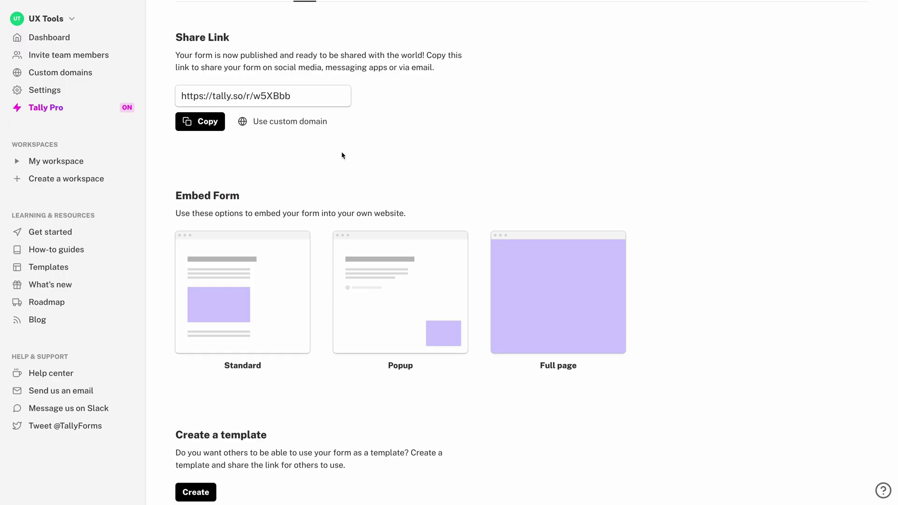
Choose the Popup embed and copy its script snippet into the HTML file
{"action": "left_click", "coordinate": [410, 273]}
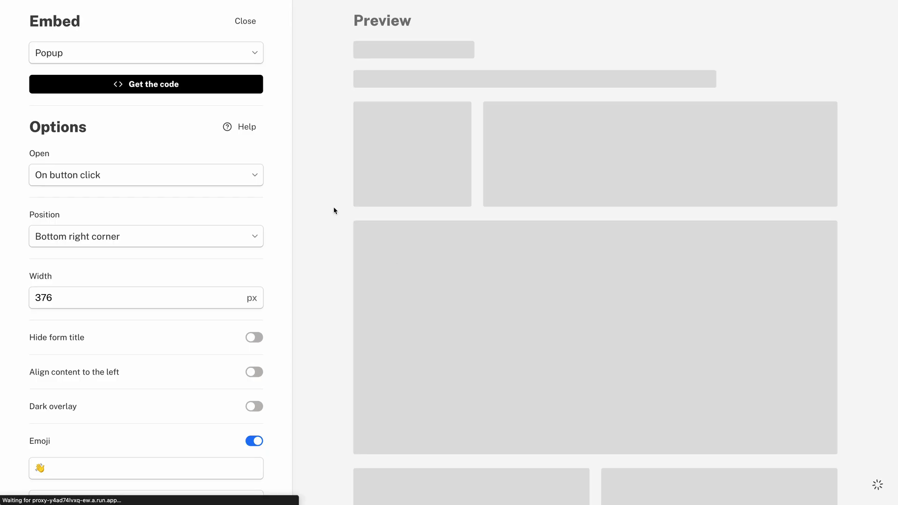
{"action": "left_click", "coordinate": [205, 90]}
{"action": "left_click", "coordinate": [822, 99]}
{"action": "key", "text": "super+Tab"}
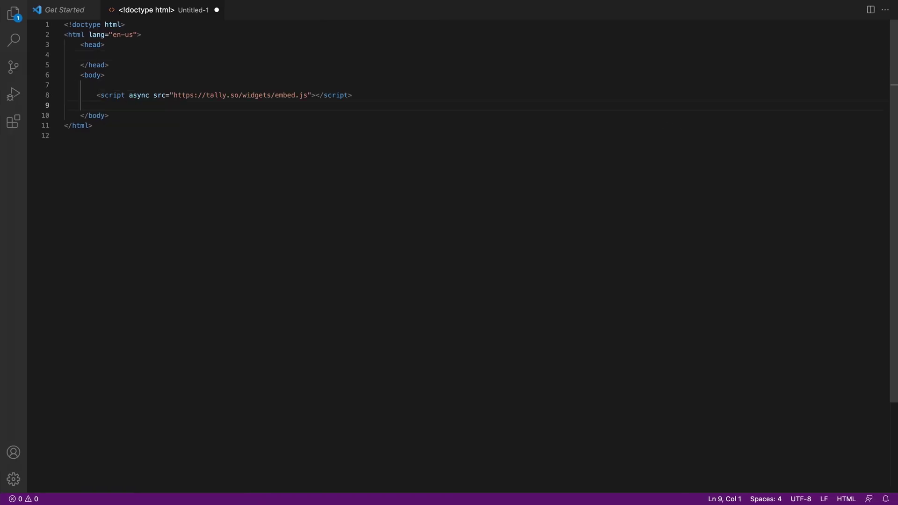
Copy the example button code and paste it into the HTML page body
{"action": "key", "text": "super+Tab"}
{"action": "left_click_drag", "start_coordinate": [505, 266], "coordinate": [358, 252]}
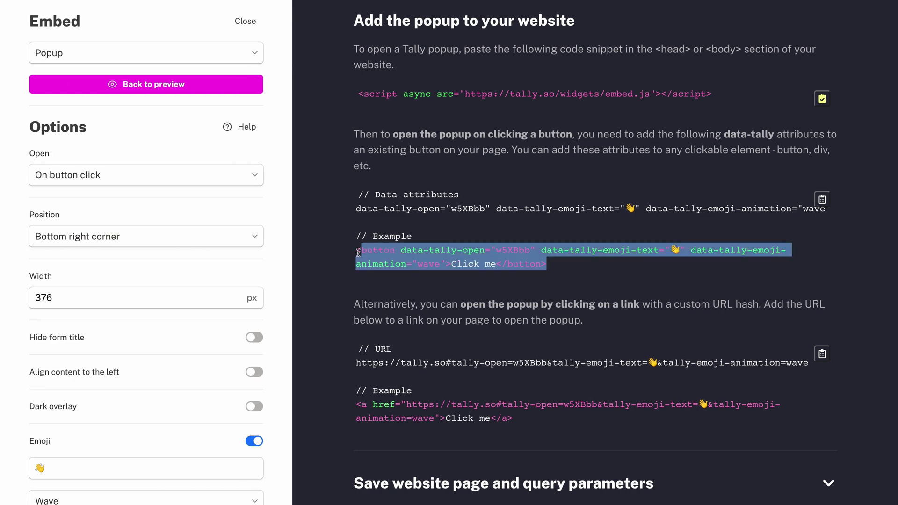
{"action": "key", "text": "super+Tab"}
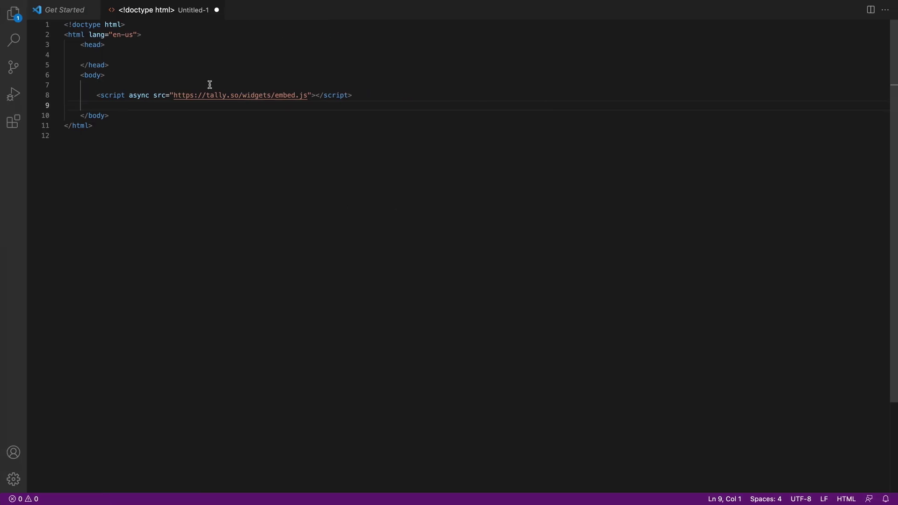
{"action": "type", "text": "<button data-tally-open=\"w5Xdbb\" data-tally-emoji-text=\"👋\" data-tally-emoji-animation=\"wave\">Click me</button>"}
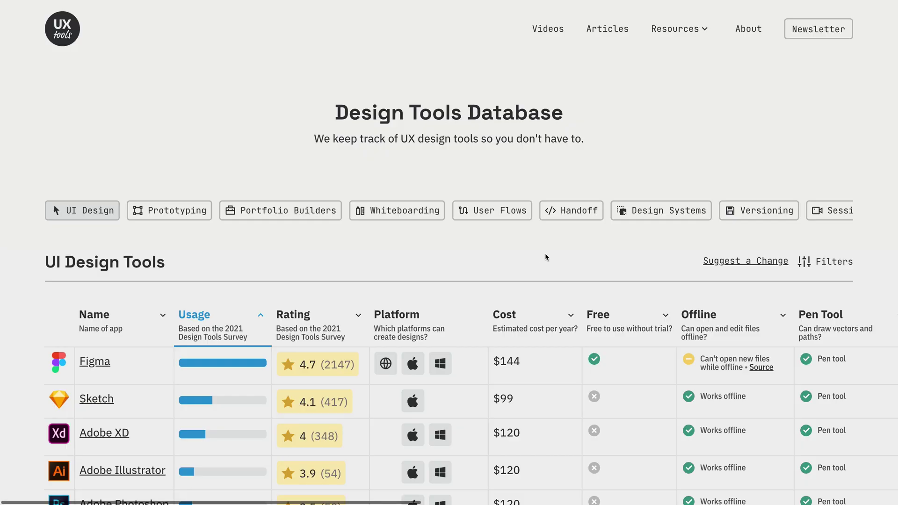
Open 'Suggest a Change' on the Design Tools Database and submit the suggestion
{"action": "left_click", "coordinate": [718, 263]}
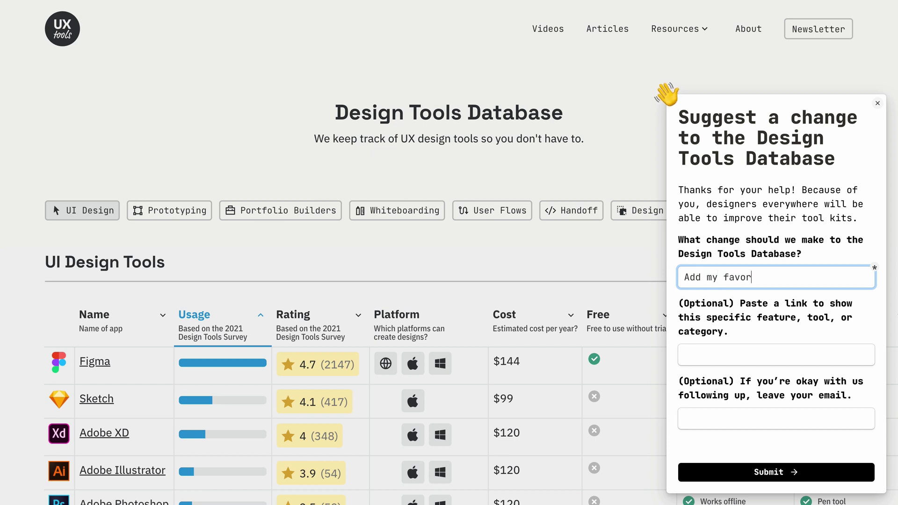
{"action": "left_click", "coordinate": [777, 473]}
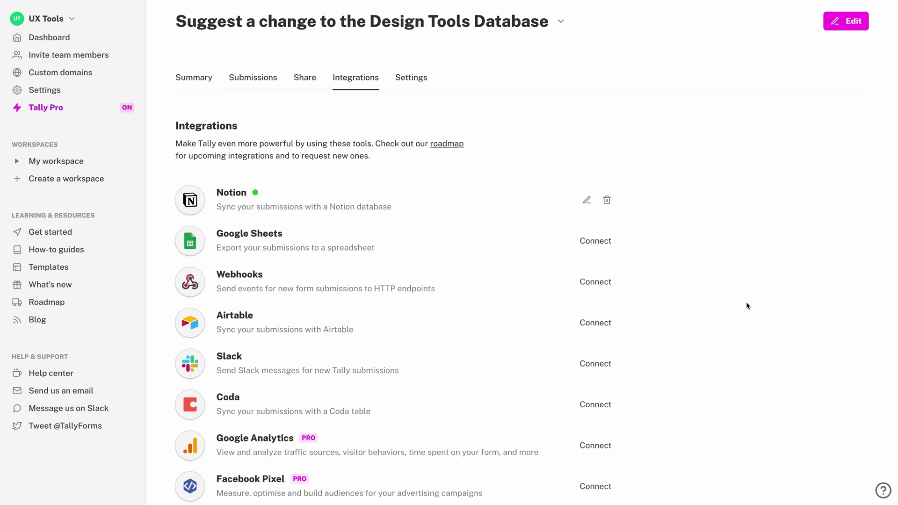
{"action": "left_click", "coordinate": [586, 201]}
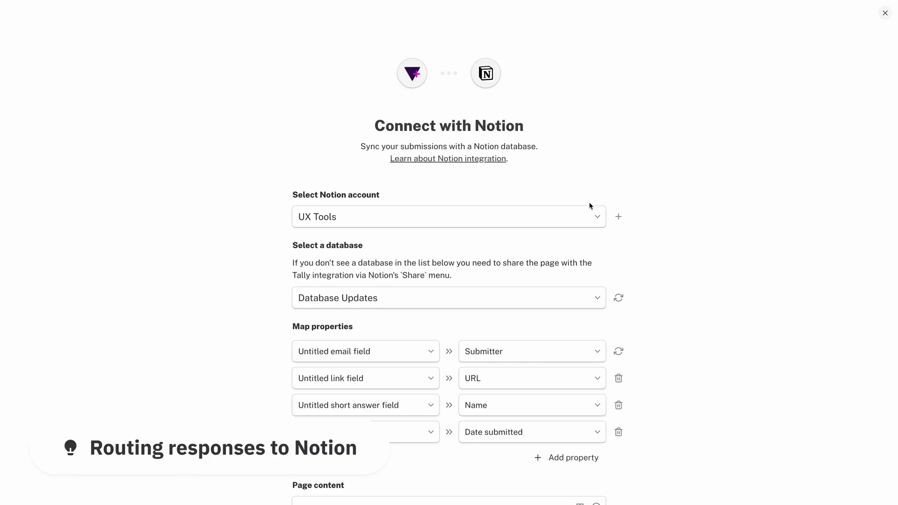
{"action": "scroll", "coordinate": [675, 284], "scroll_direction": "down", "scroll_amount": 5}
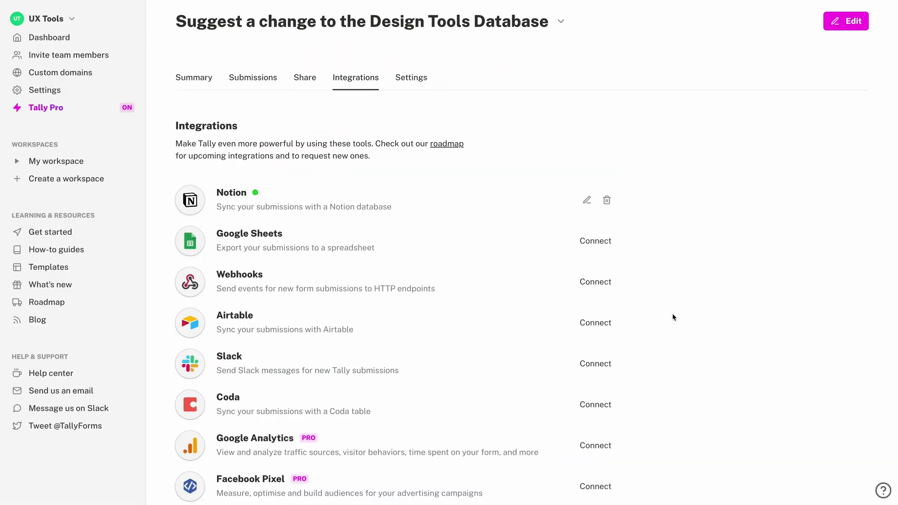
{"action": "scroll", "coordinate": [673, 313], "scroll_direction": "down", "scroll_amount": 3}
{"action": "scroll", "coordinate": [674, 317], "scroll_direction": "down", "scroll_amount": 10}
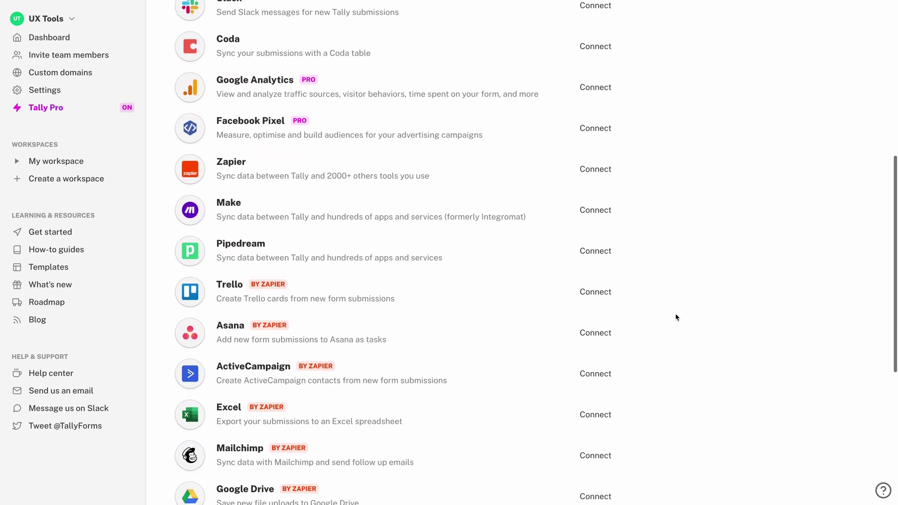
{"action": "scroll", "coordinate": [675, 317], "scroll_direction": "down", "scroll_amount": 3}
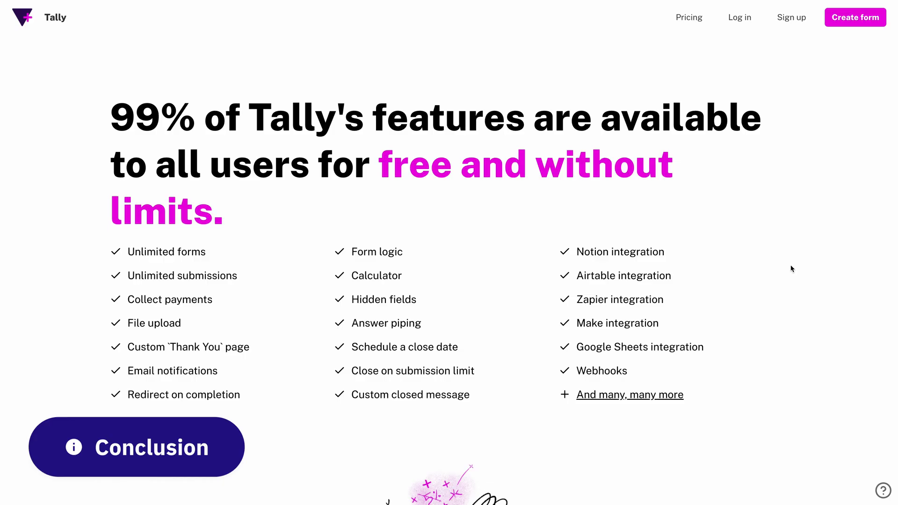
Scroll through the pages down to the Roadmap's 'Make a feature request' form
{"action": "scroll", "coordinate": [782, 266], "scroll_direction": "down", "scroll_amount": 8}
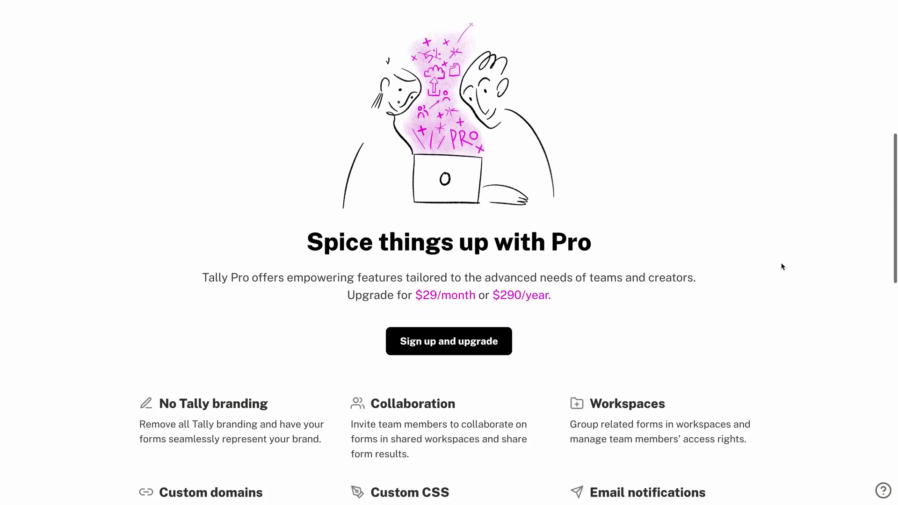
{"action": "scroll", "coordinate": [782, 266], "scroll_direction": "down", "scroll_amount": 6}
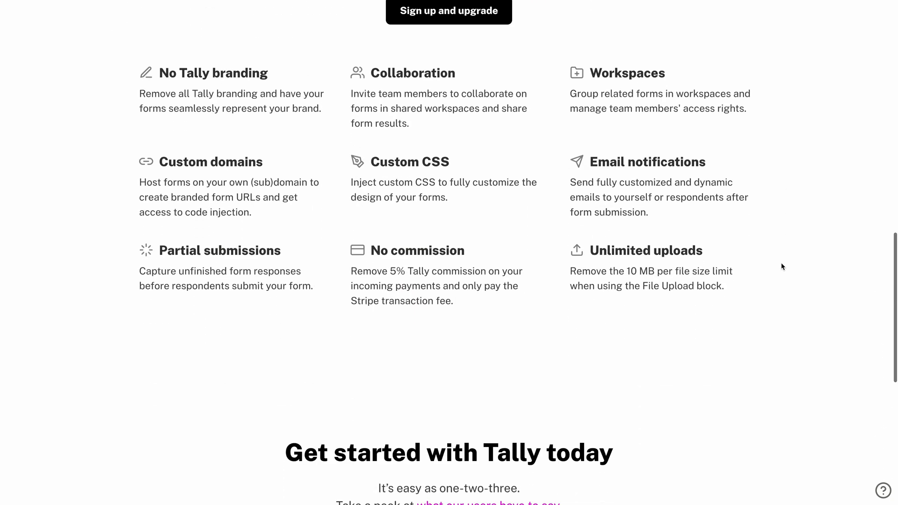
{"action": "scroll", "coordinate": [782, 267], "scroll_direction": "up", "scroll_amount": 1}
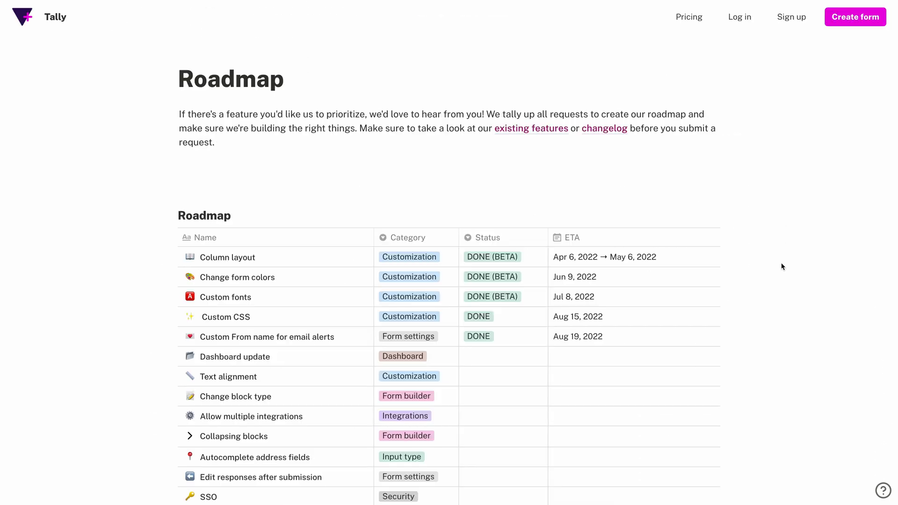
{"action": "scroll", "coordinate": [767, 266], "scroll_direction": "down", "scroll_amount": 5}
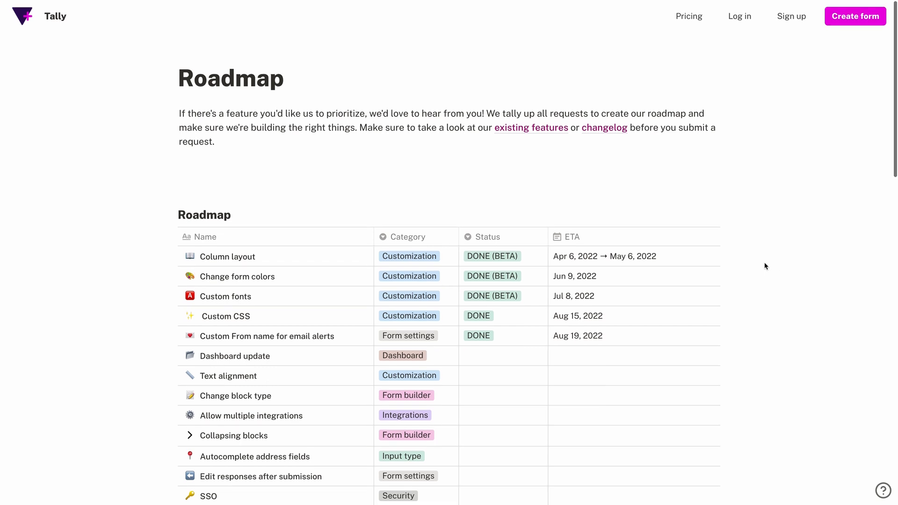
{"action": "scroll", "coordinate": [765, 266], "scroll_direction": "down", "scroll_amount": 4}
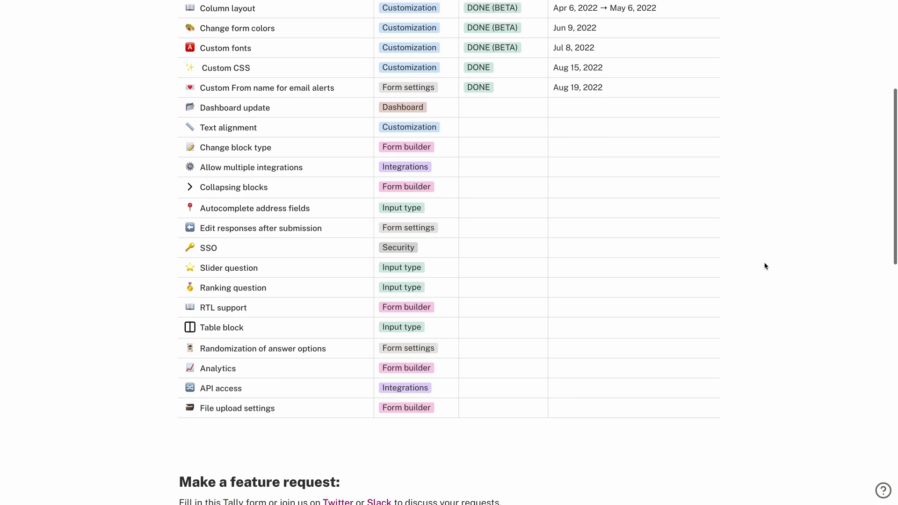
{"action": "scroll", "coordinate": [765, 266], "scroll_direction": "down", "scroll_amount": 3}
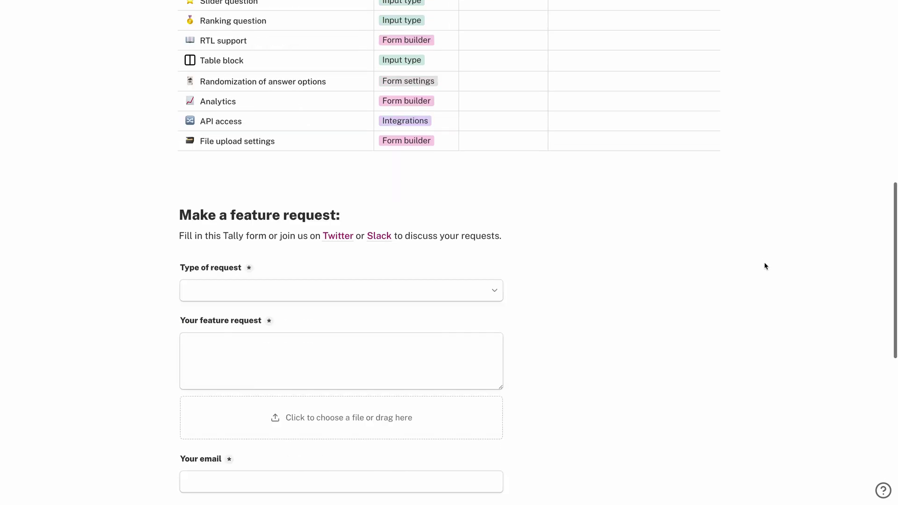